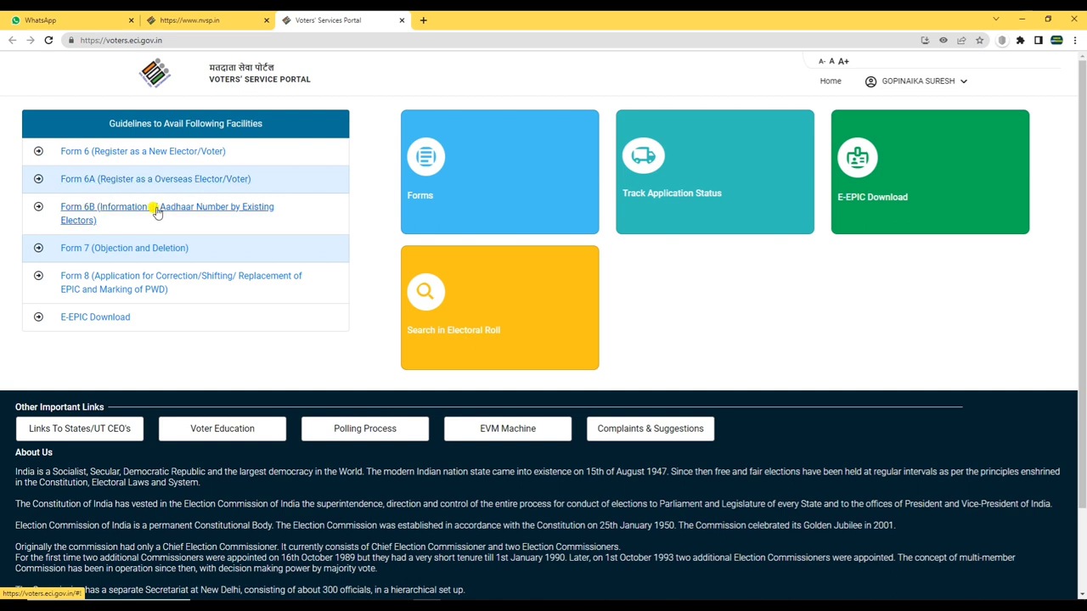
Check the E-EPIC Download login form on nvsp.in, and return to the Voters' Service Portal.
left_click(934, 85)
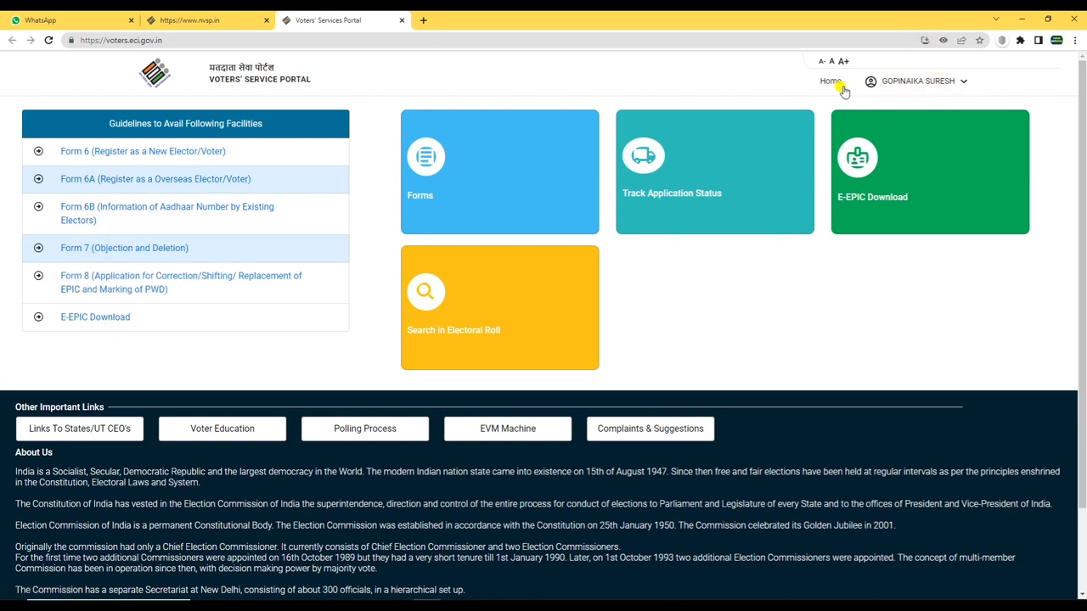
left_click(100, 318)
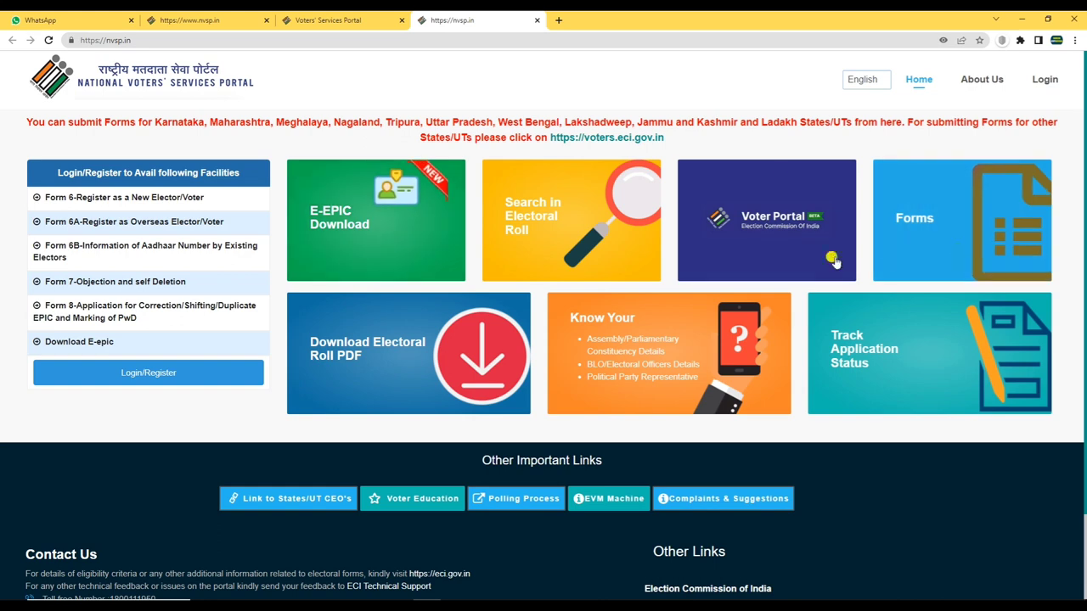
left_click(362, 246)
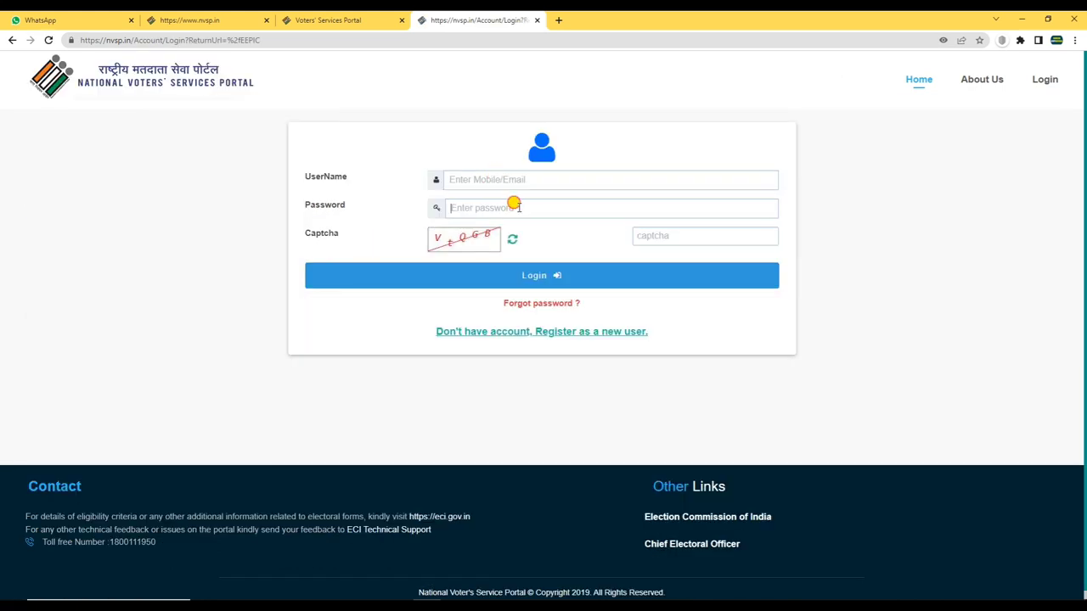
left_click(357, 20)
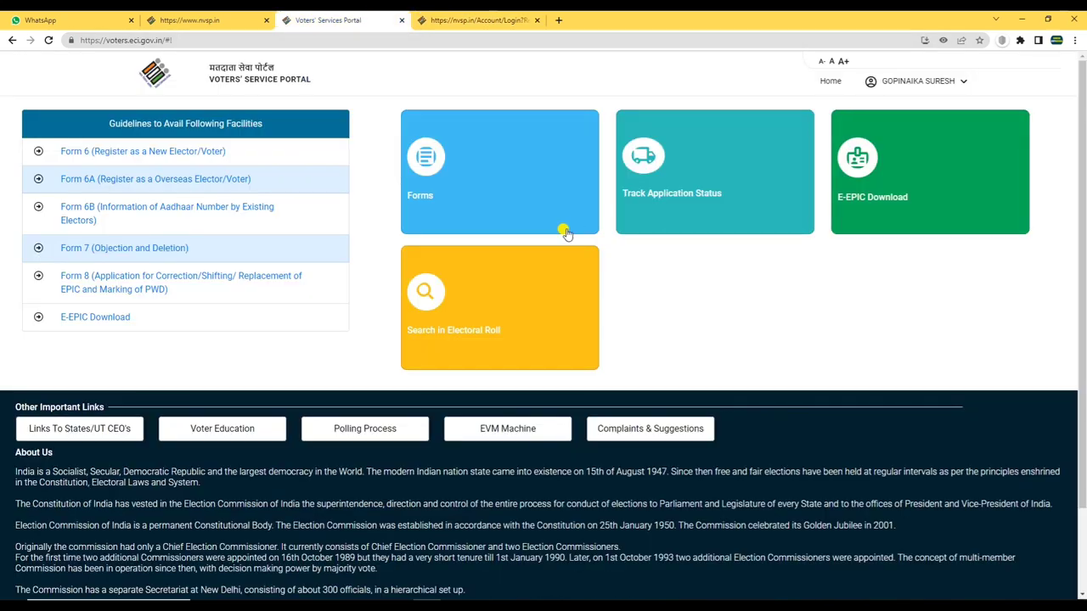
Try to open the E-EPIC Download form in the Voters' Service Portal and start on the EPIC number.
left_click(889, 186)
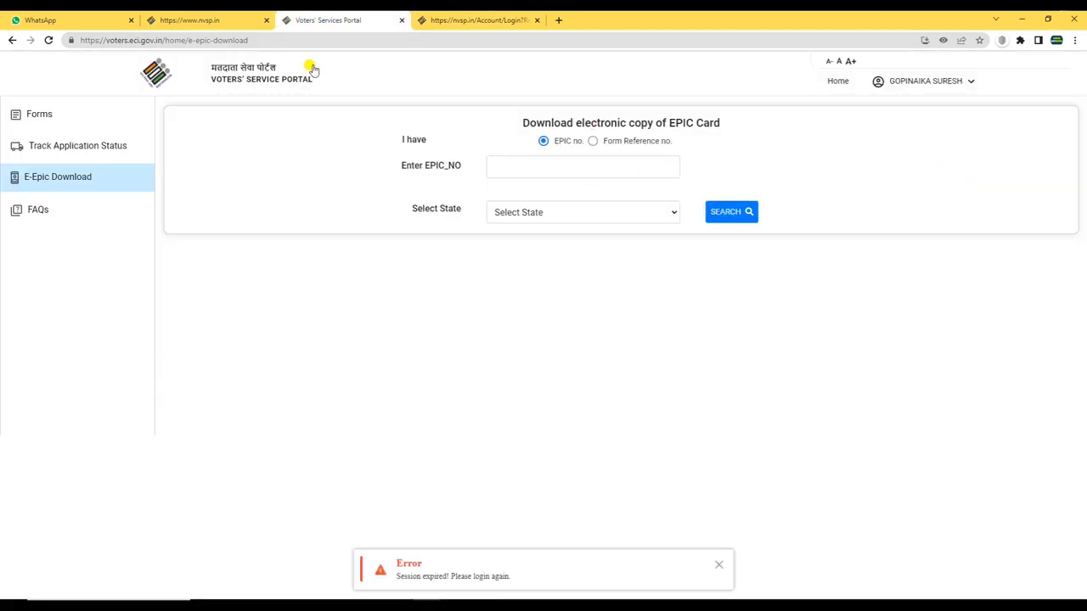
left_click(203, 19)
left_click(331, 19)
left_click(497, 164)
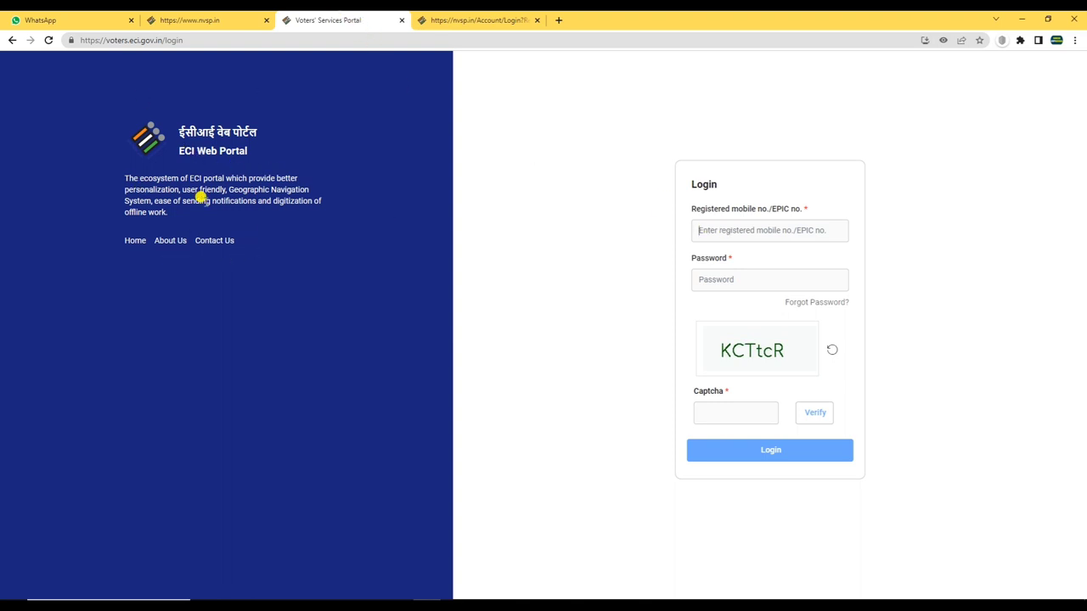
Compare the ECI Web Portal login form with the National Voters' Services Portal home and login pages.
triple_click(259, 153)
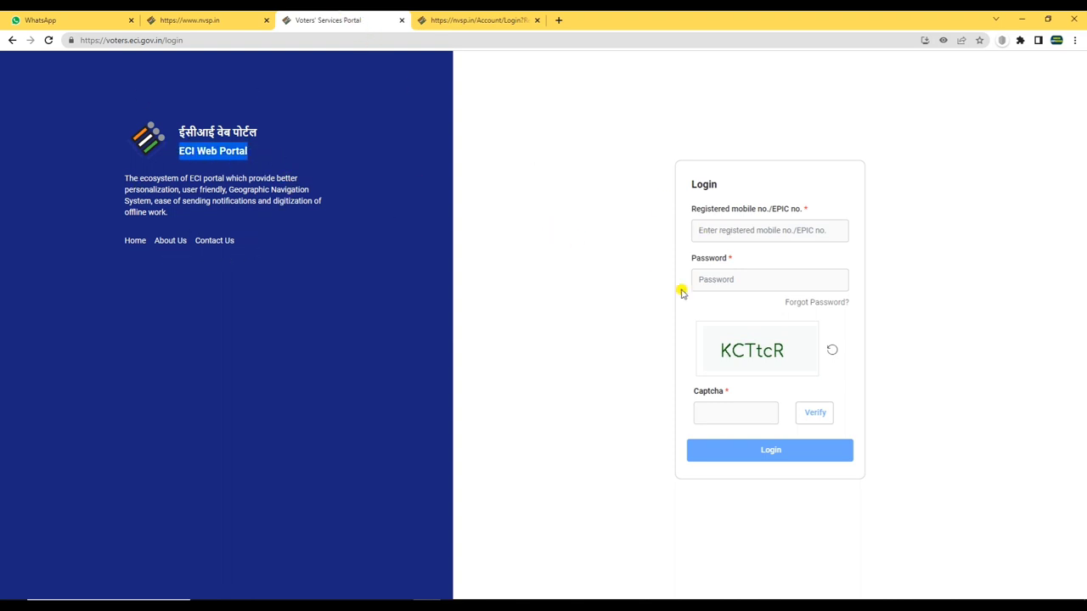
left_click(720, 232)
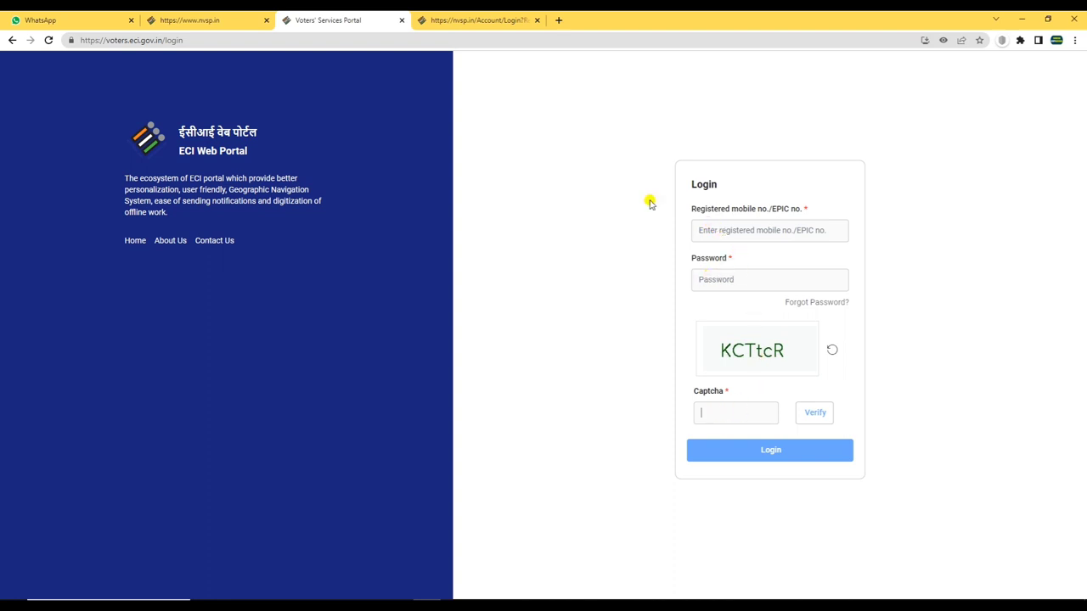
left_click(216, 19)
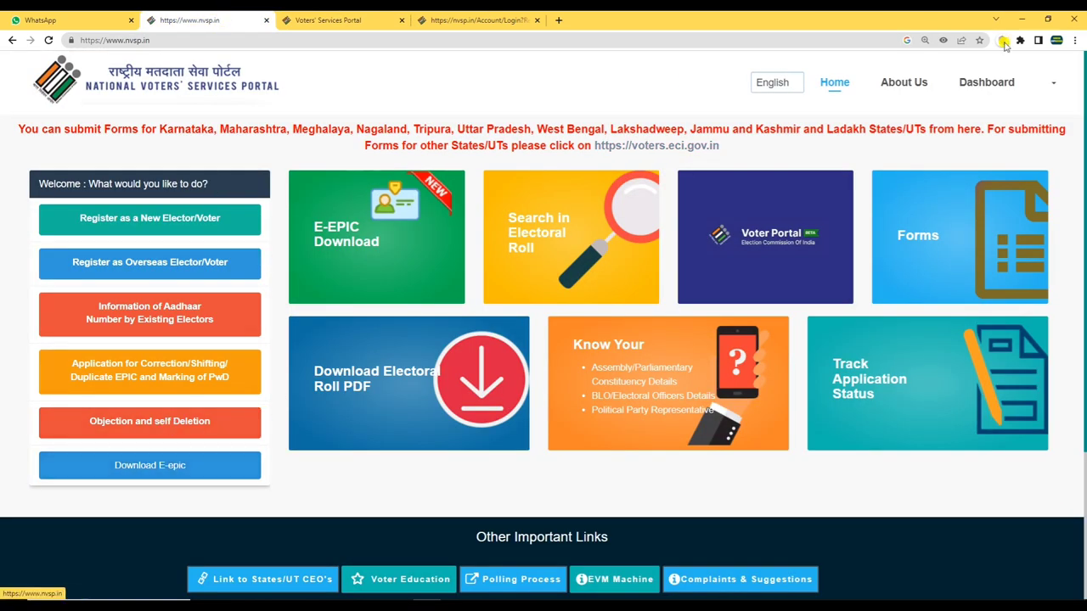
left_click(340, 20)
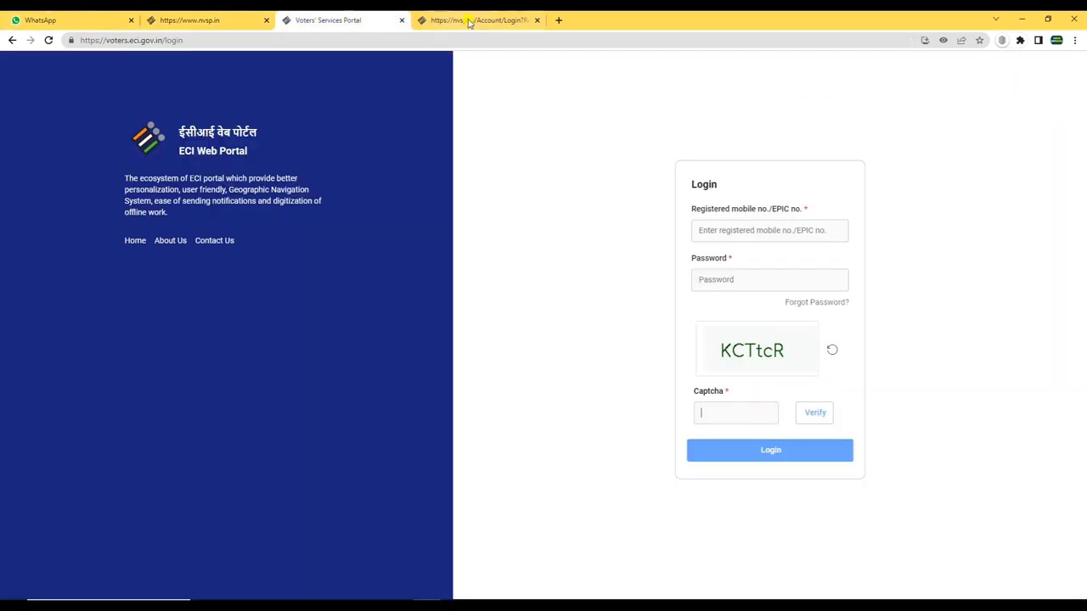
left_click(471, 20)
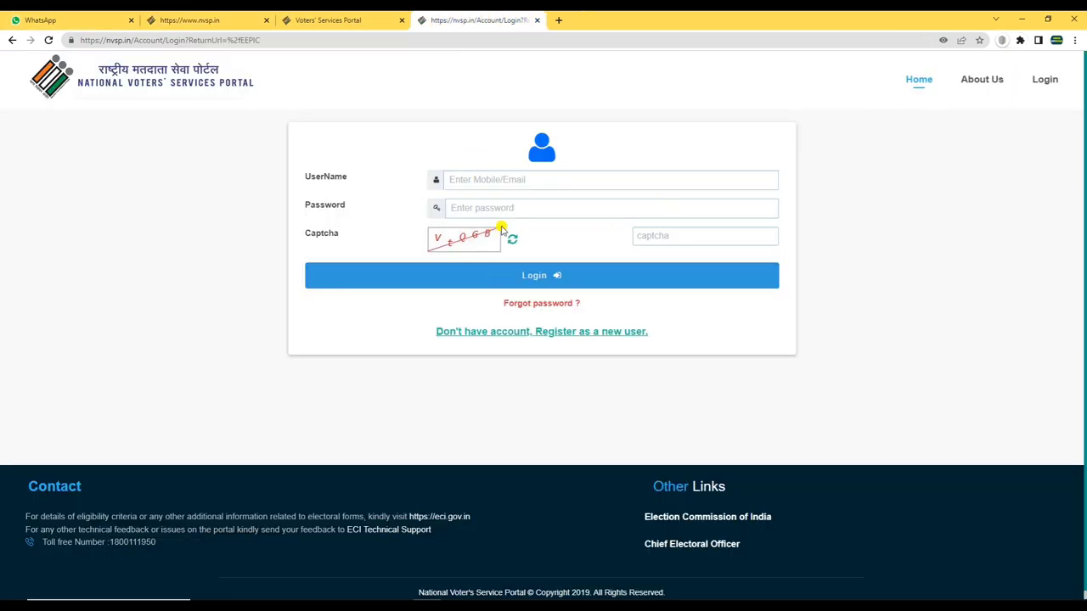
left_click(208, 19)
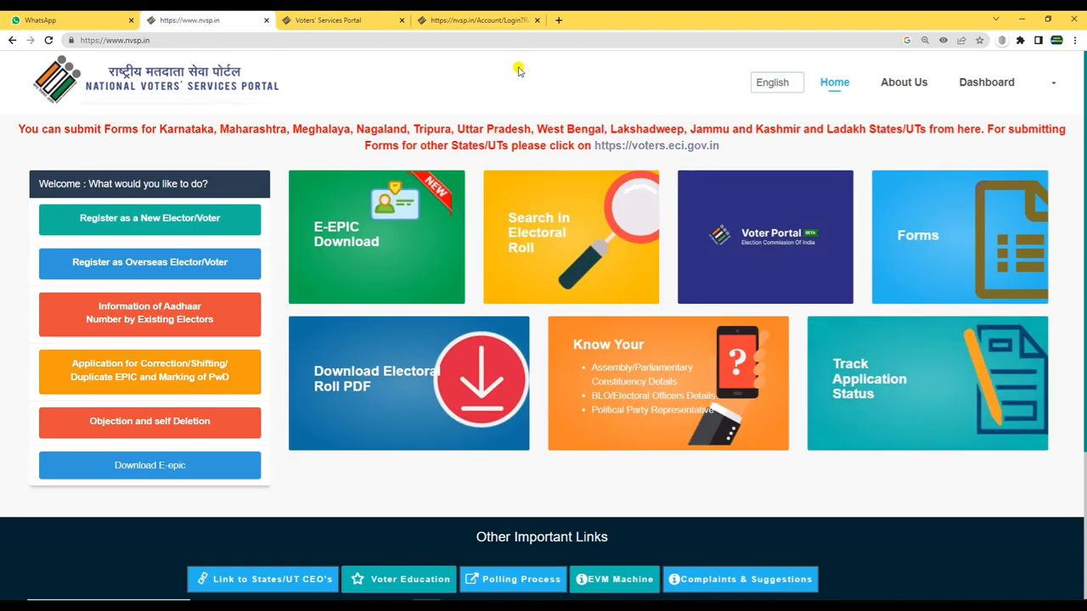
left_click(501, 16)
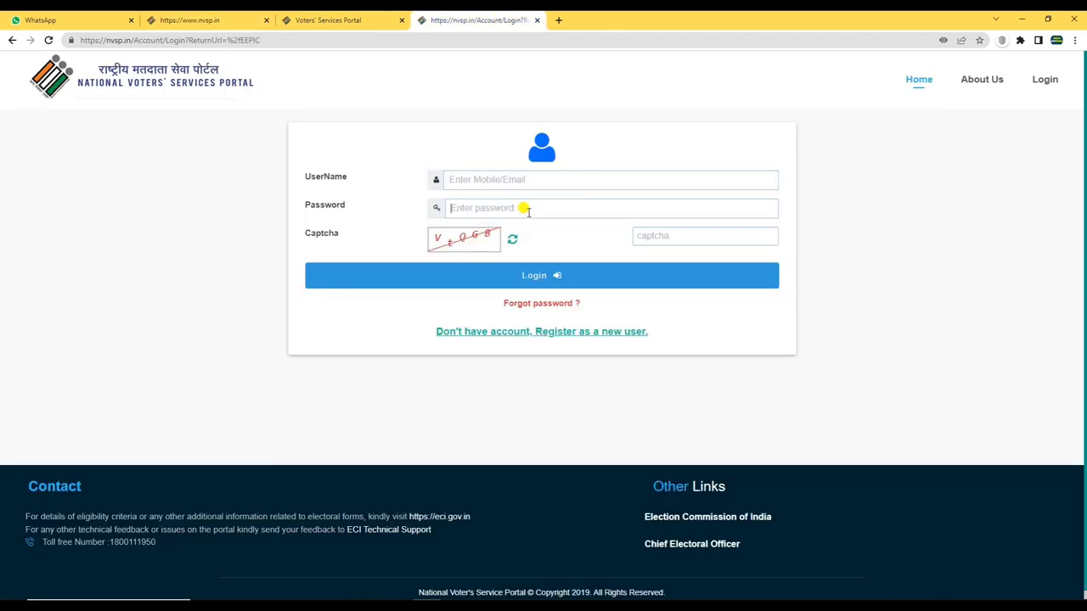
left_click(339, 19)
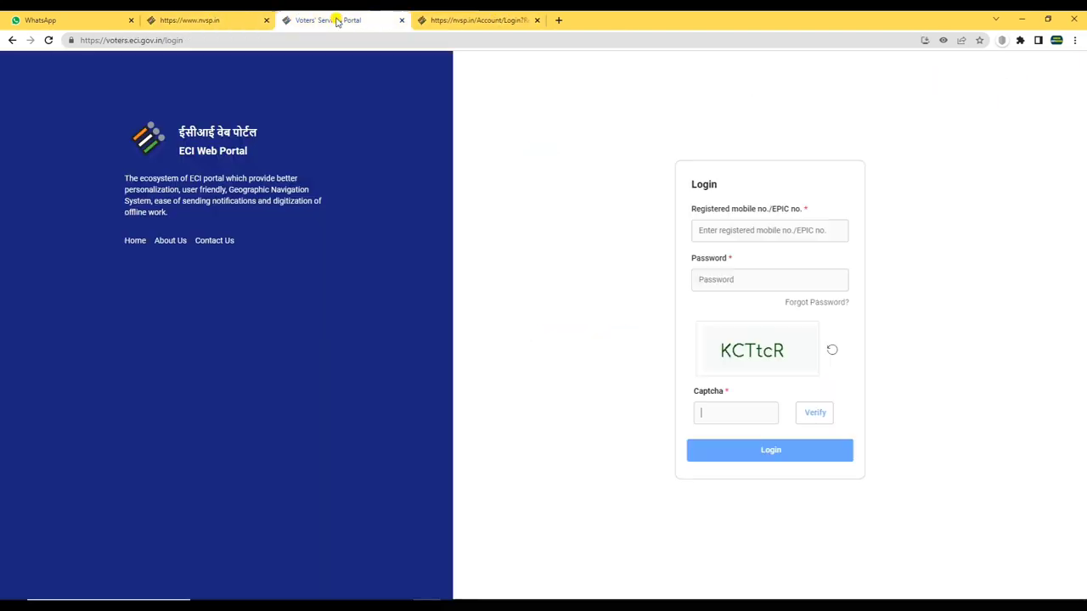
Fill in the registered mobile number and the account password in the ECI login form, and reveal the password.
left_click(751, 224)
type("9049")
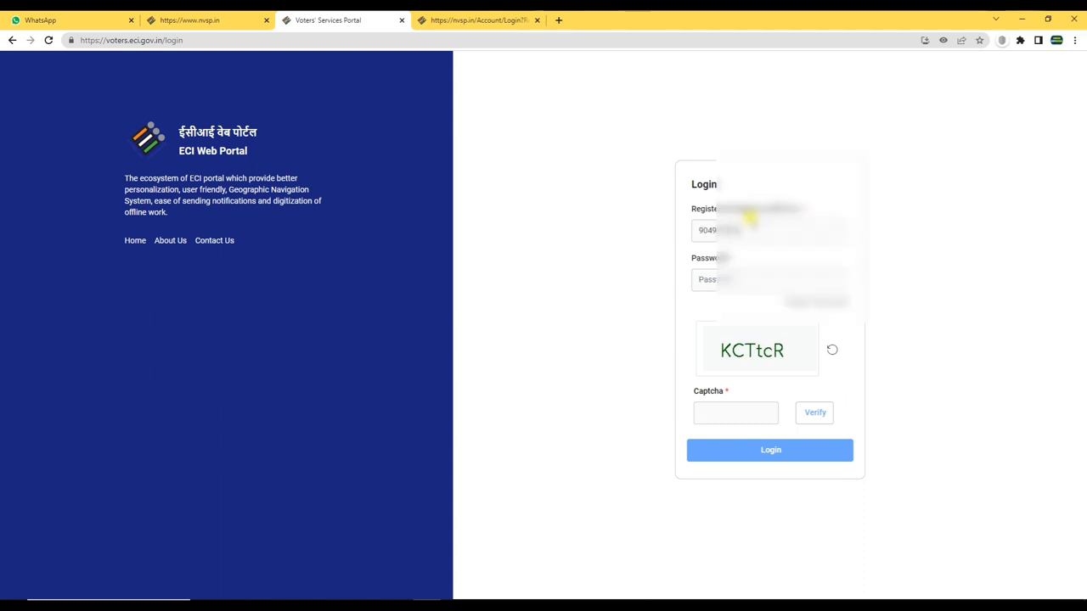
key("Tab")
type("11")
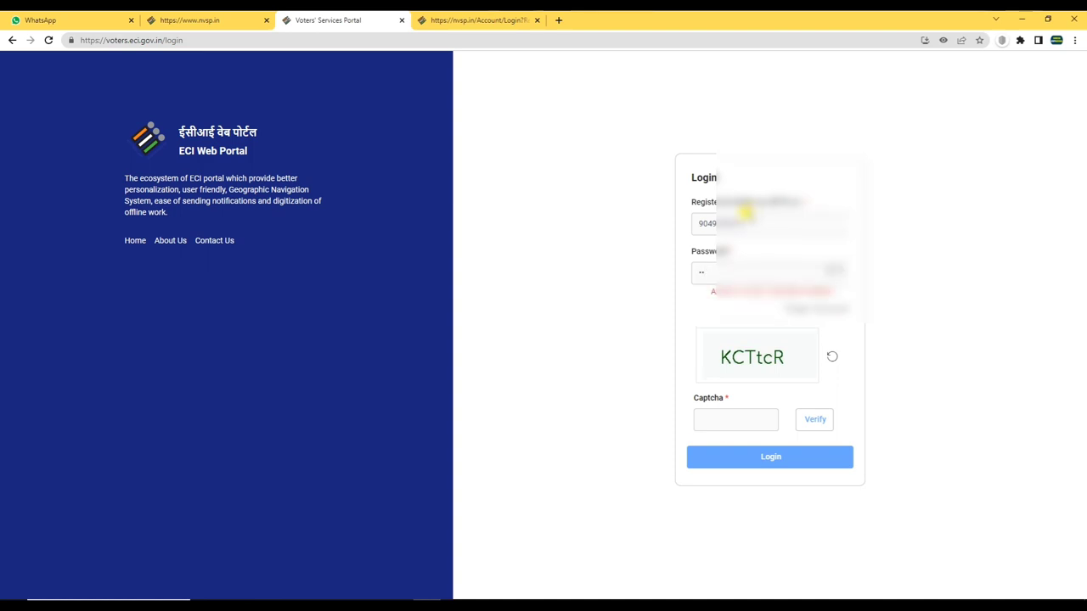
type("11111")
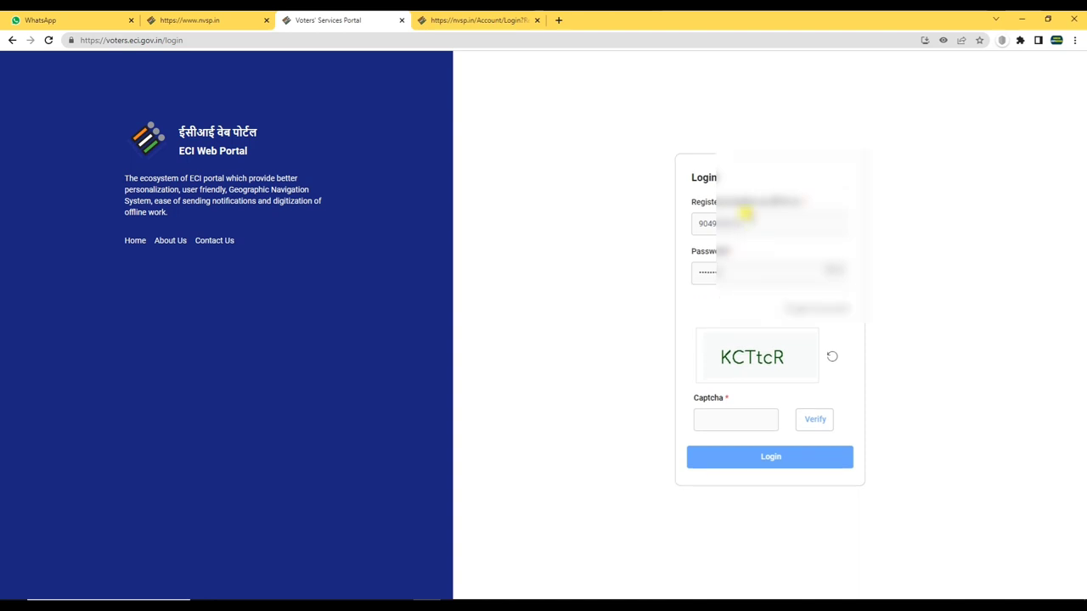
key("Tab")
key("Tab")
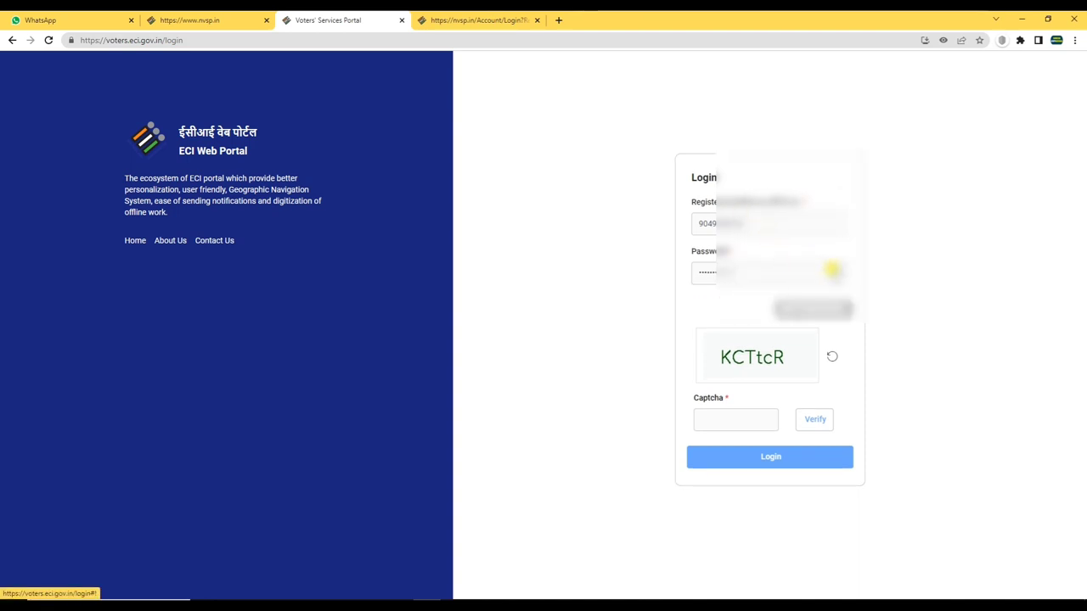
left_click(834, 270)
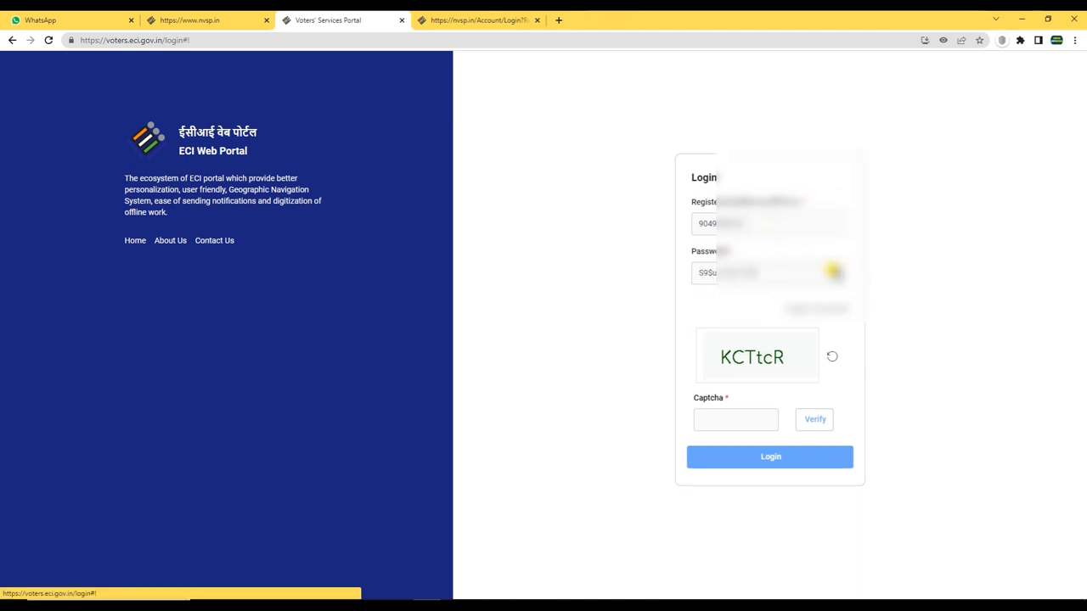
Fill in the captcha shown in the login form, verify it and log in to the Voters' Service Portal.
left_click(723, 416)
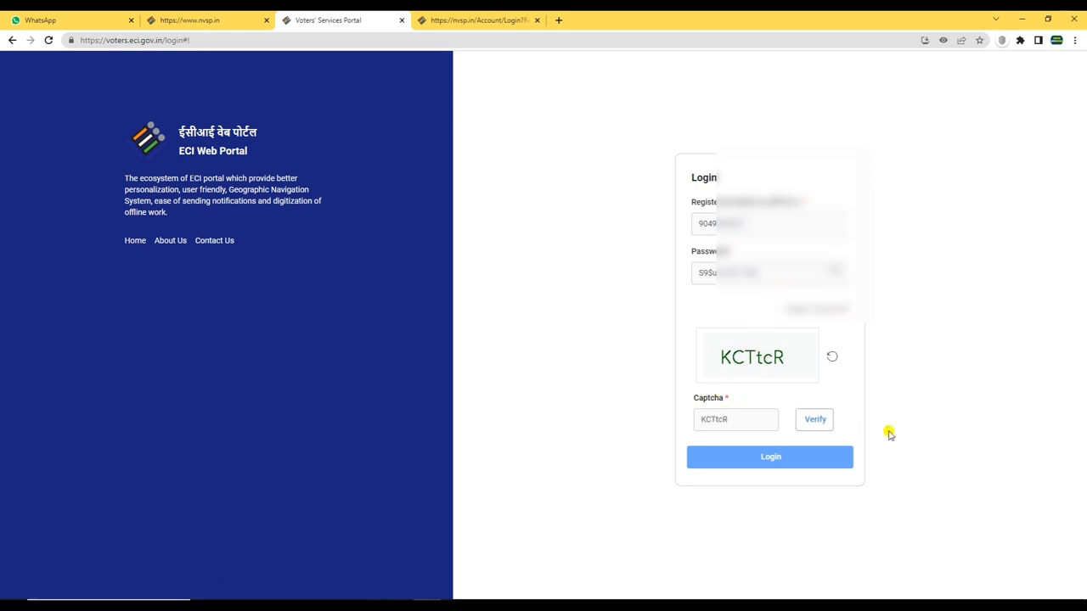
left_click(807, 422)
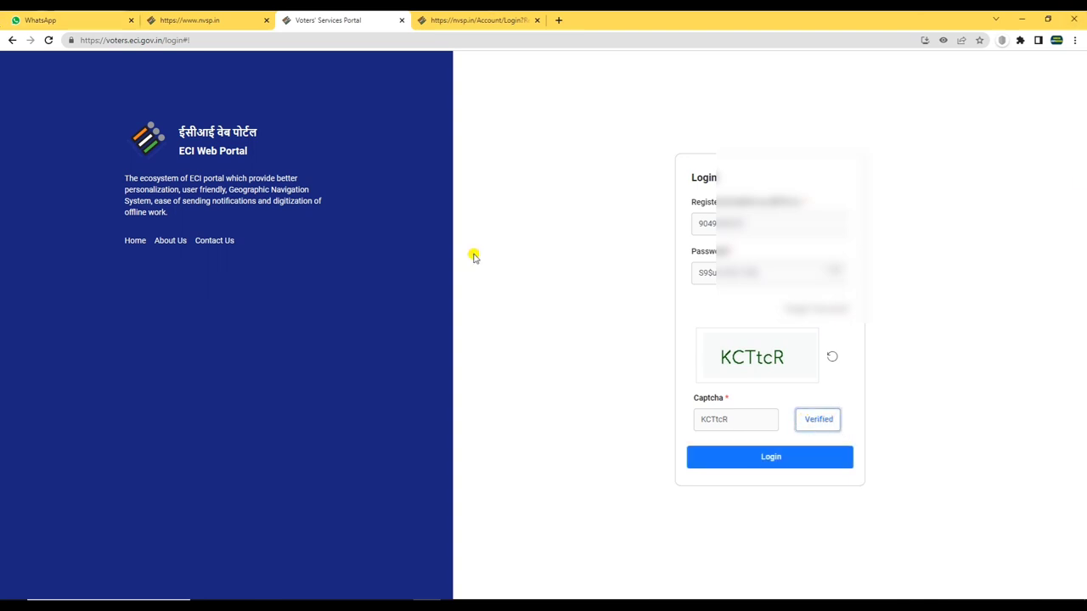
left_click(781, 462)
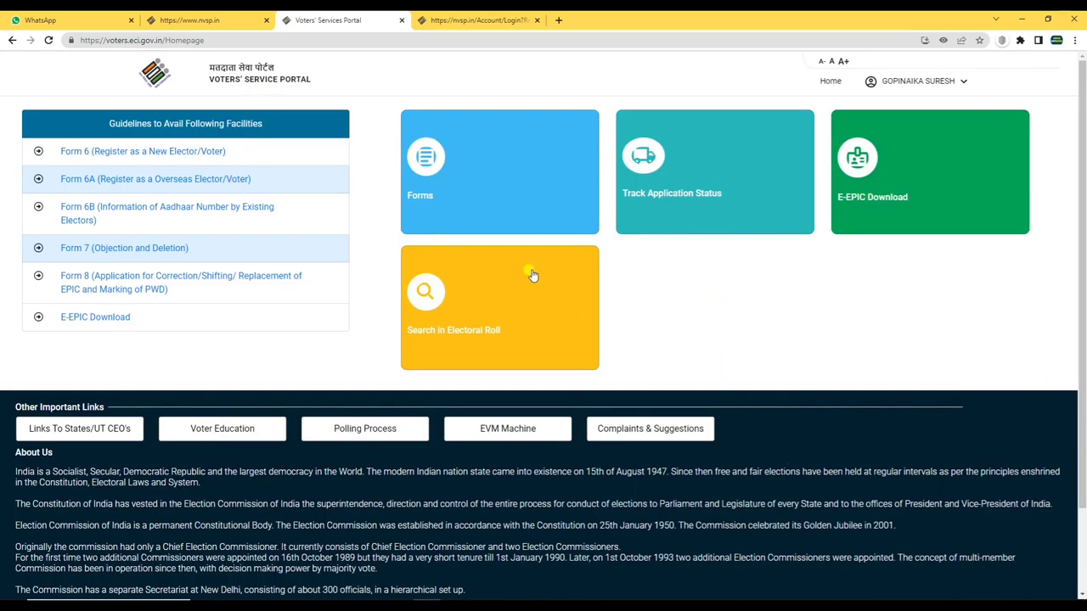
Open the E-EPIC download form and fill in the voter's EPIC number.
left_click(857, 194)
left_click(493, 163)
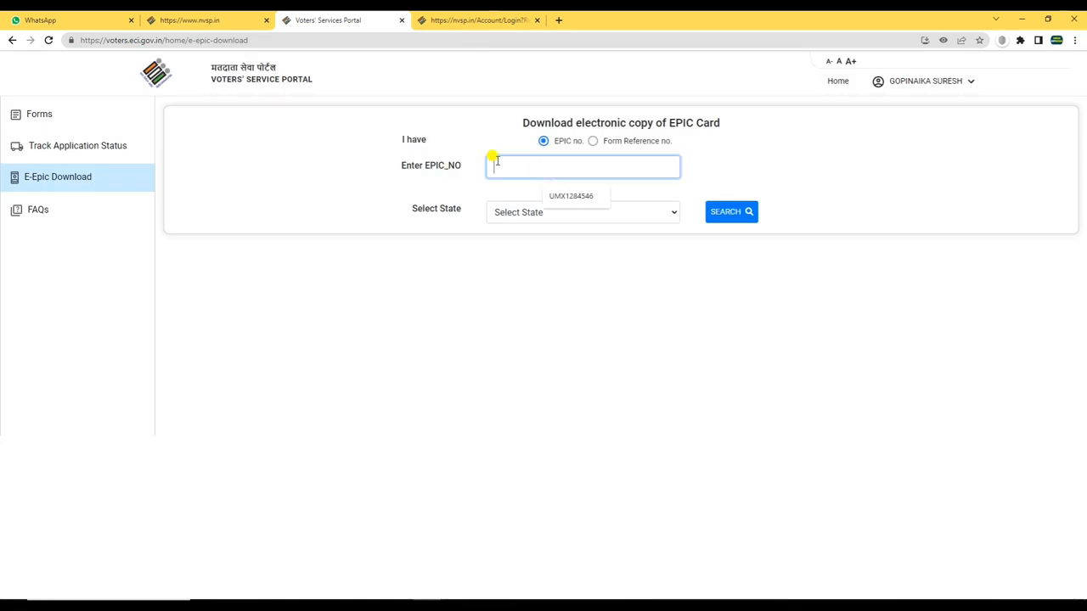
left_click(577, 196)
key("BackSpace")
type("6")
Set the state to Andhra Pradesh and search for the voter's EPIC record.
left_click(548, 213)
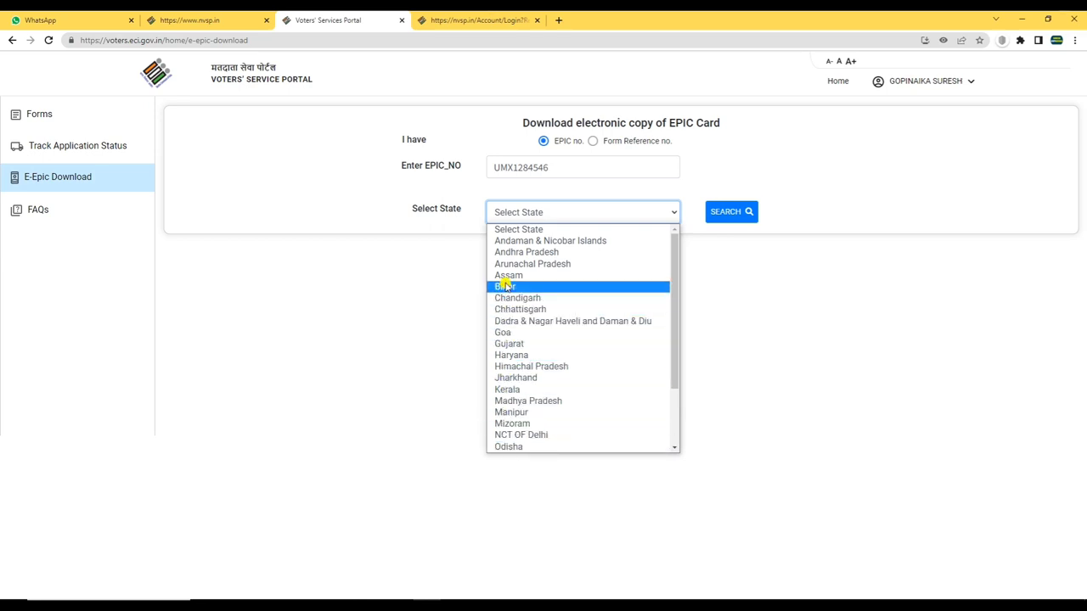
left_click(502, 251)
left_click(503, 222)
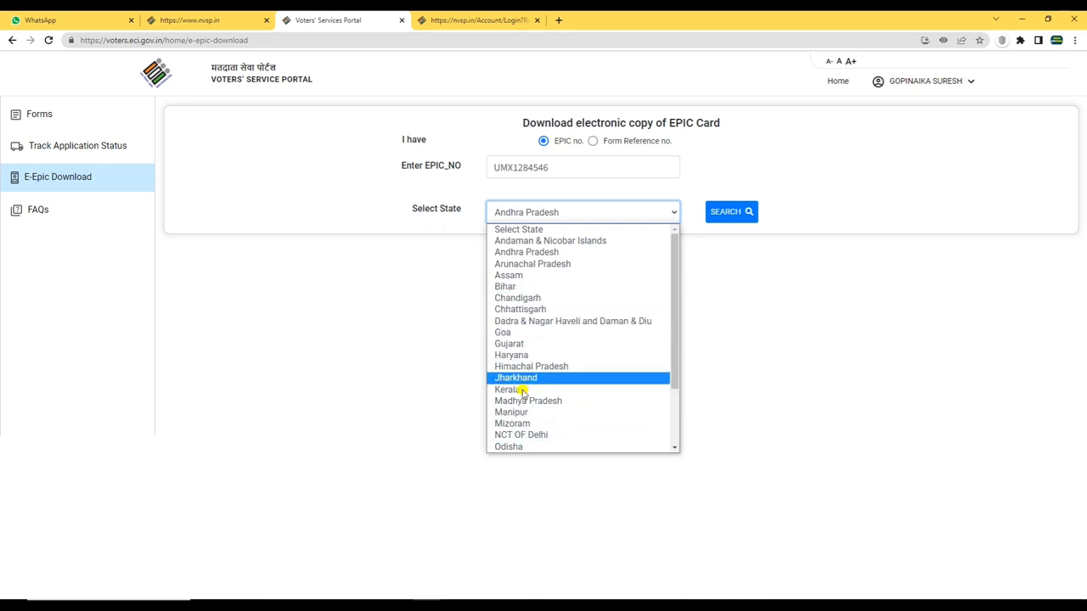
left_click(543, 253)
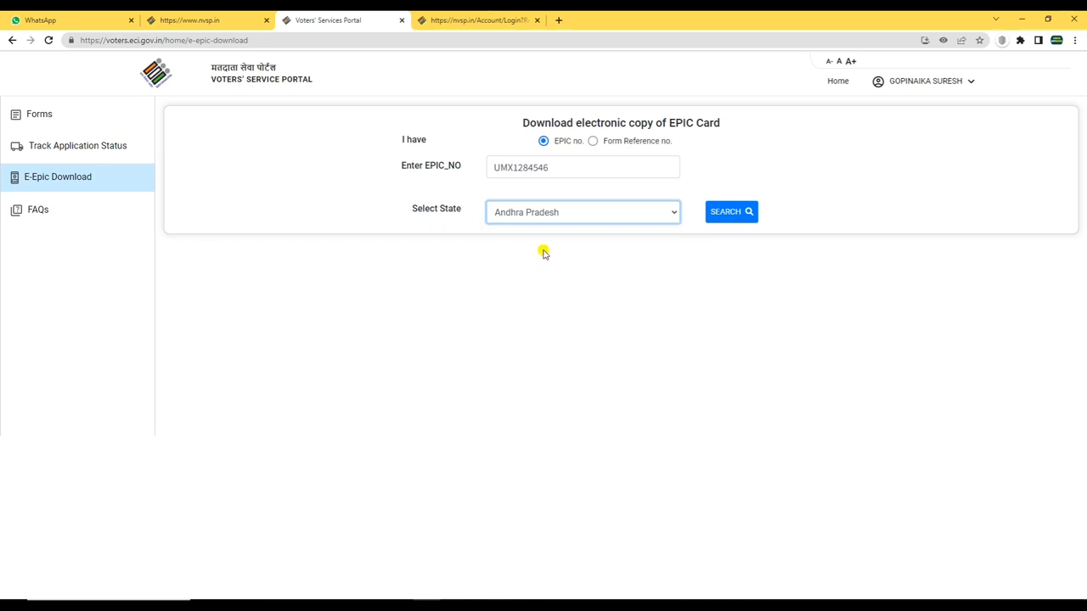
left_click(735, 216)
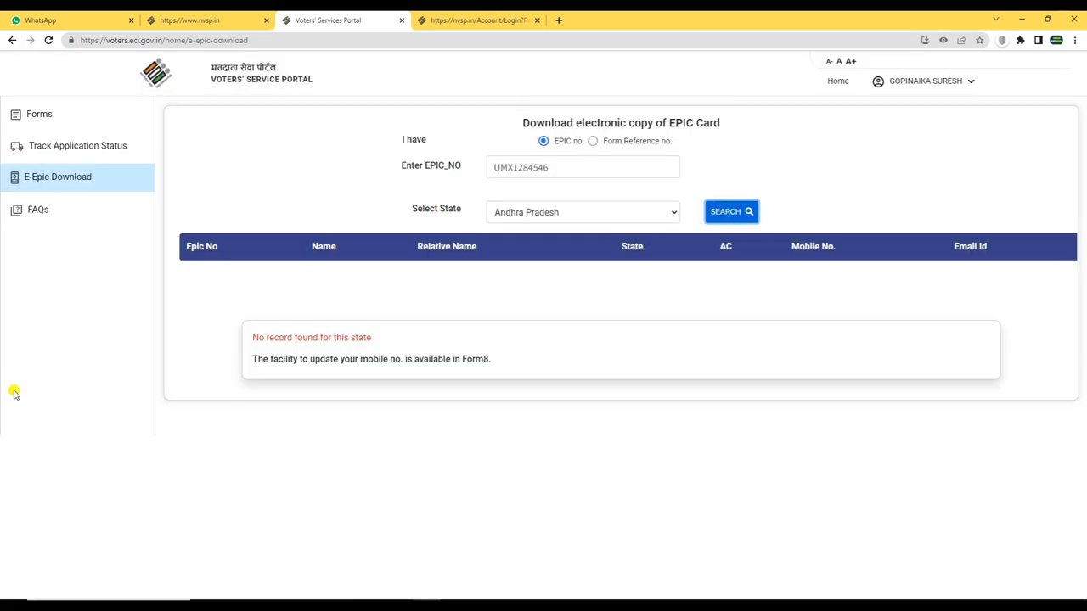
Read the message under the EPIC search results, including the note on updating the mobile number.
left_click_drag(252, 337, 410, 335)
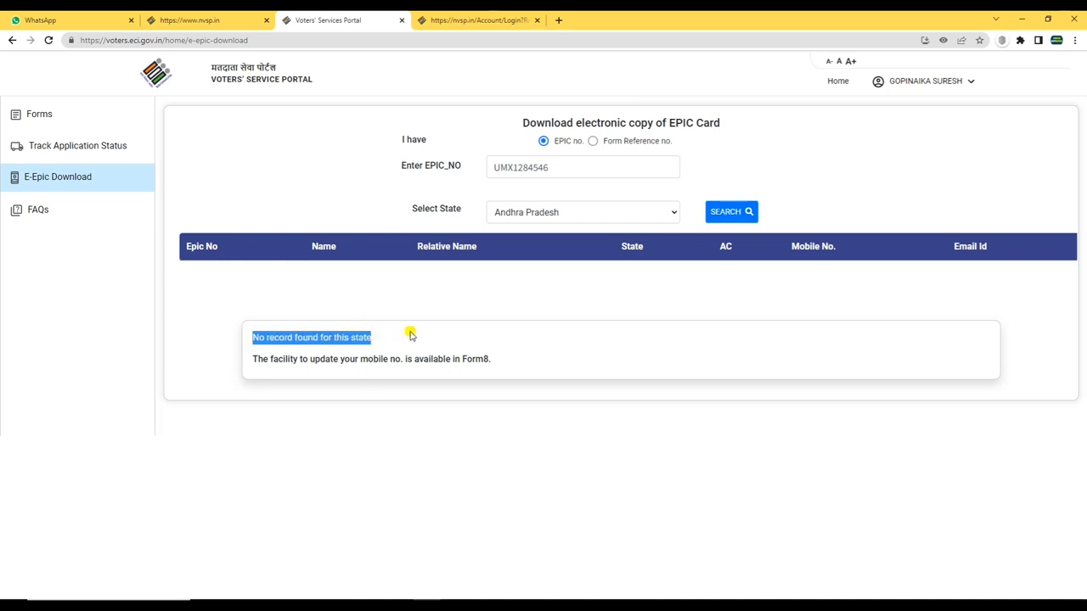
left_click(258, 360)
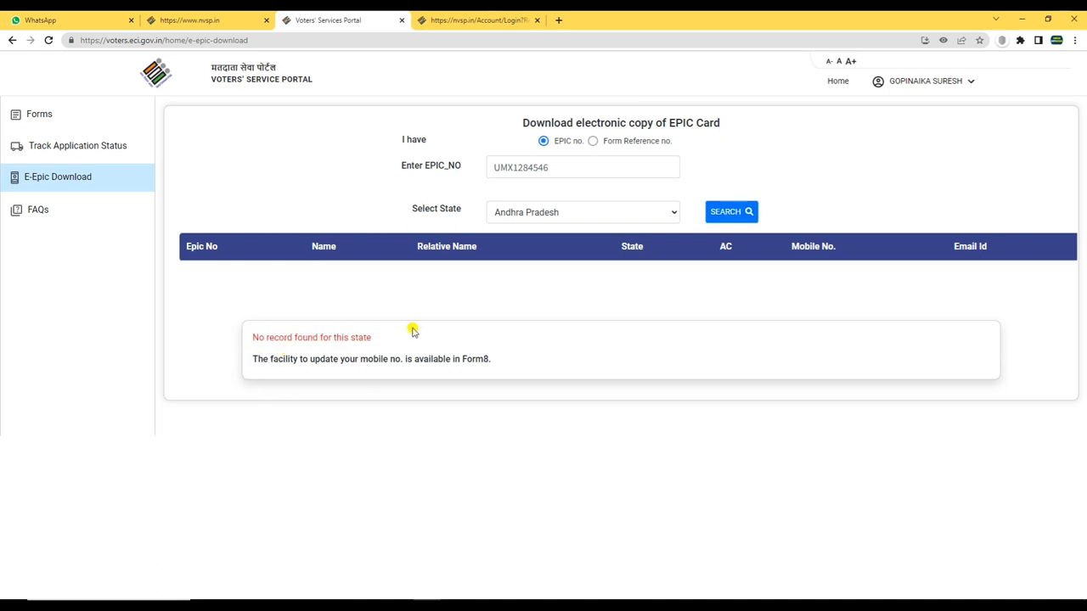
left_click_drag(259, 369, 450, 359)
left_click(497, 359)
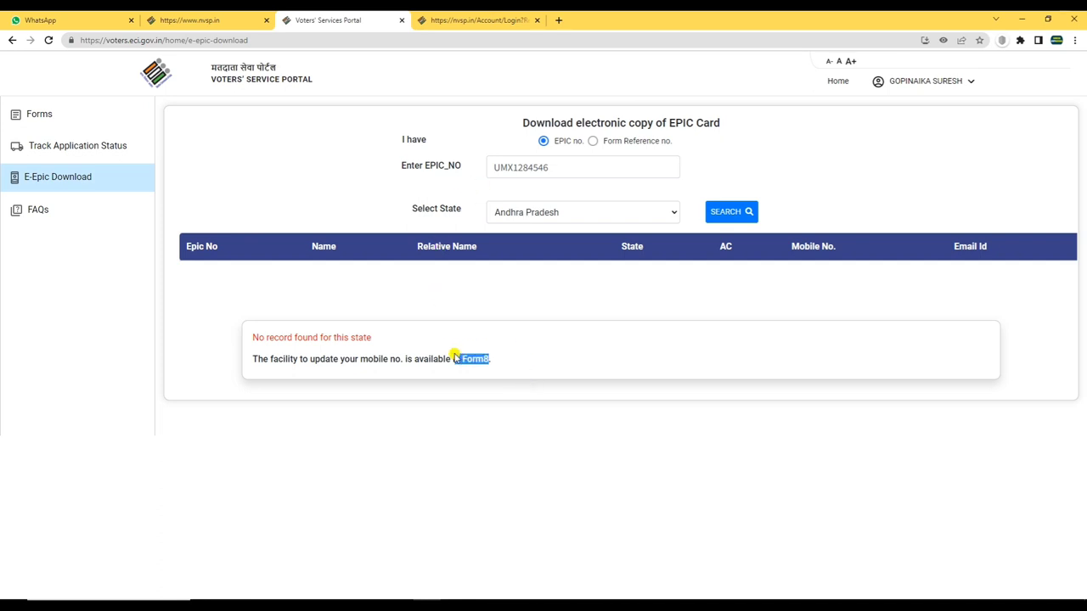
left_click(516, 359)
List the forms saved as draft for the state Andhra Pradesh.
left_click(36, 114)
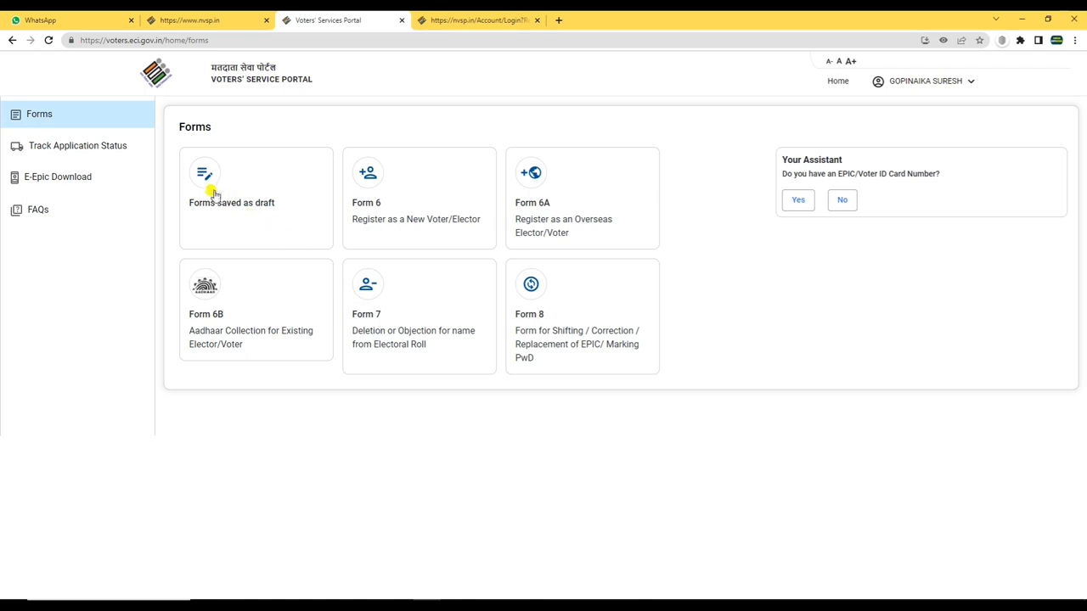
left_click(264, 214)
left_click(258, 174)
left_click(255, 212)
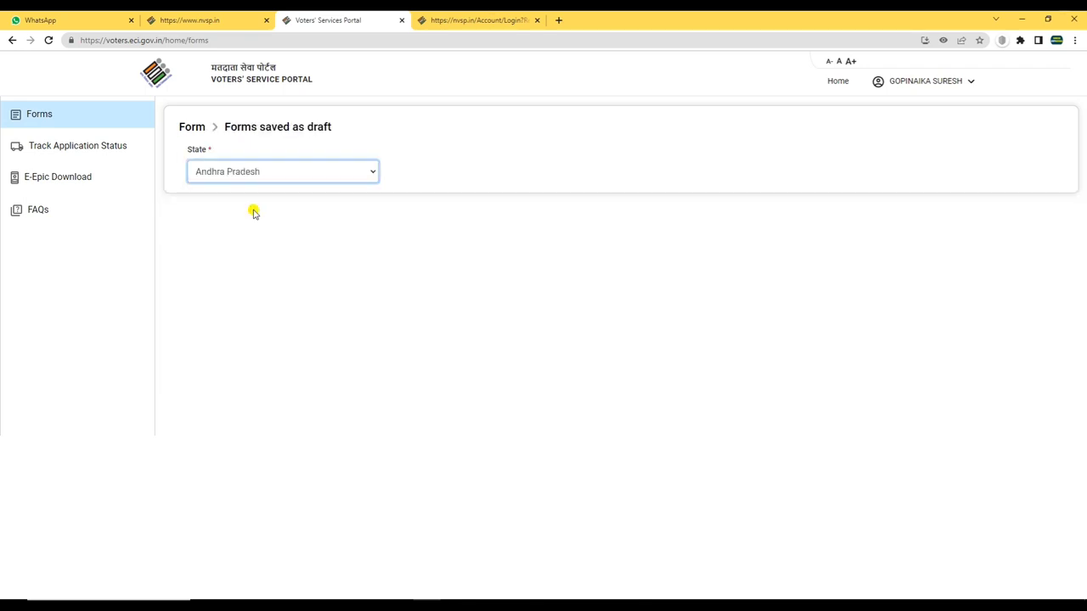
Return to the forms overview and open Form 6B, Aadhaar Collection for Existing Elector/Voter.
left_click(88, 119)
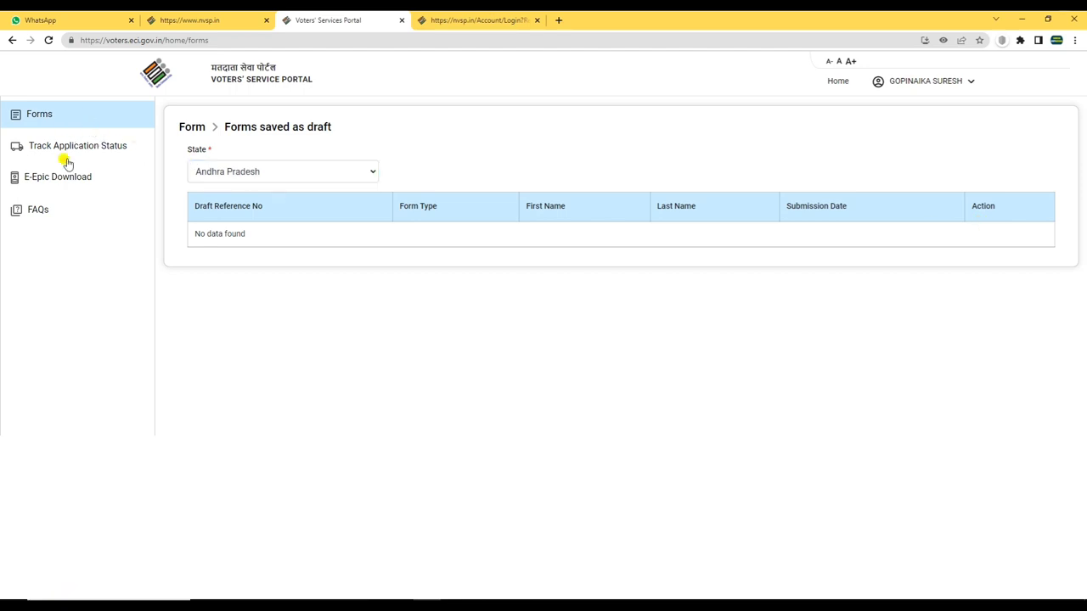
left_click(65, 150)
left_click(54, 125)
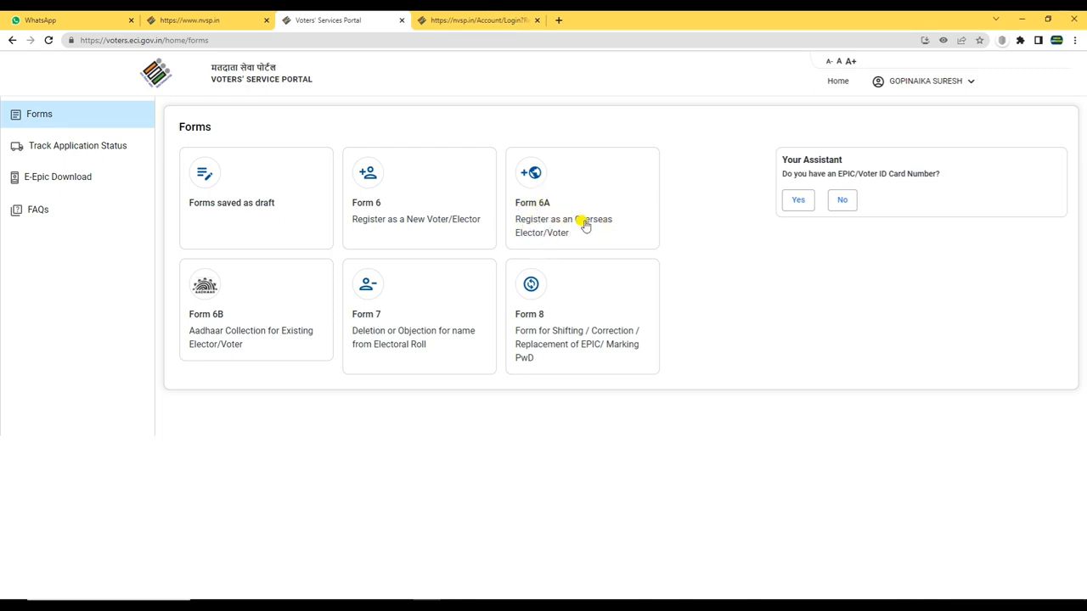
left_click(244, 318)
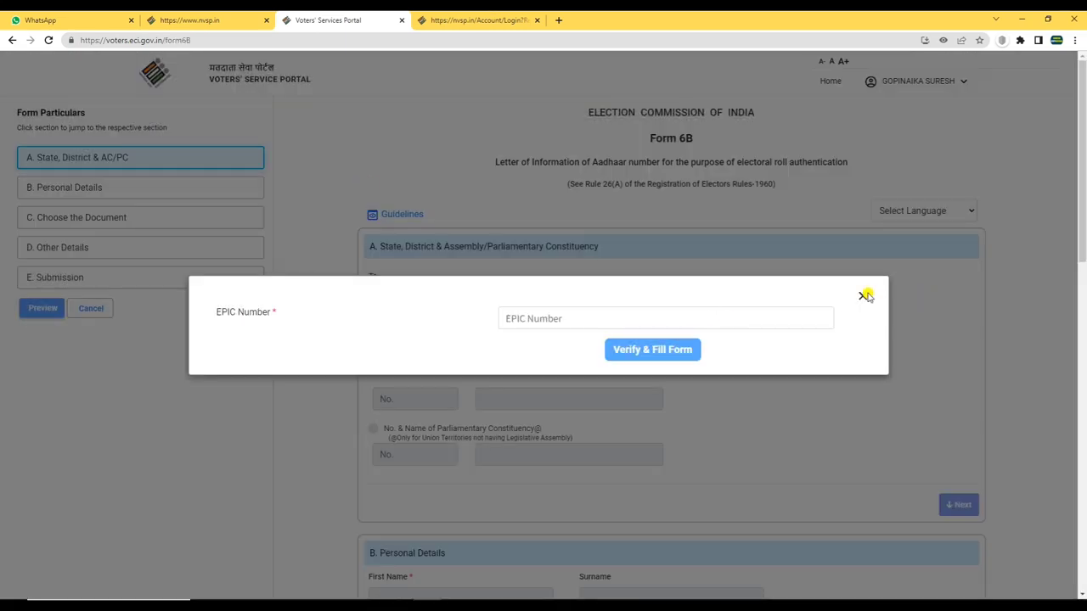
Dismiss Form 6B's EPIC number prompt, go back to the forms overview and open Form 8.
left_click(863, 295)
left_click(12, 40)
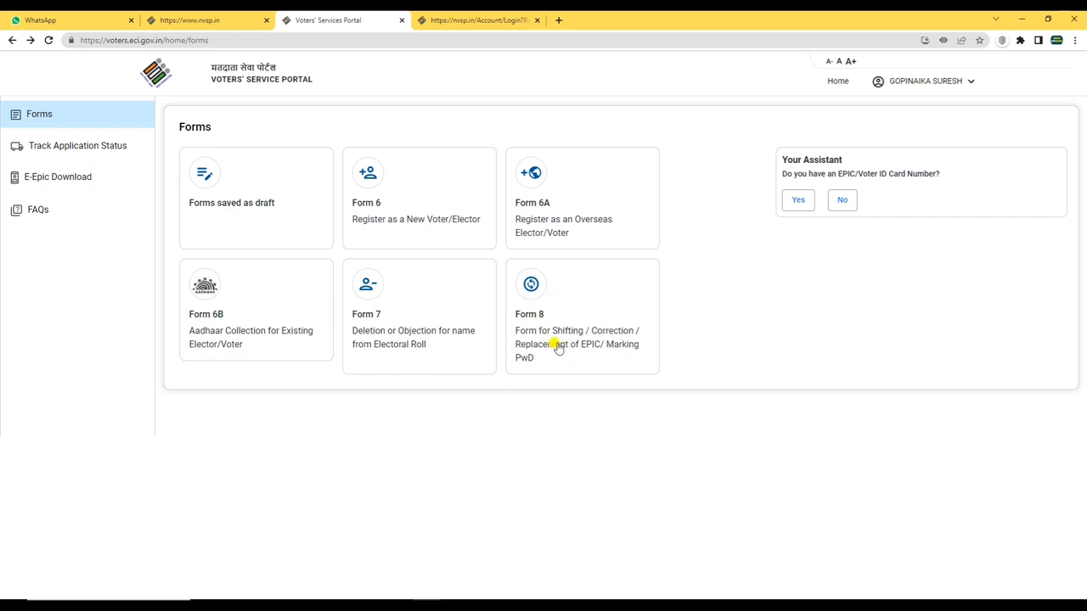
left_click(602, 309)
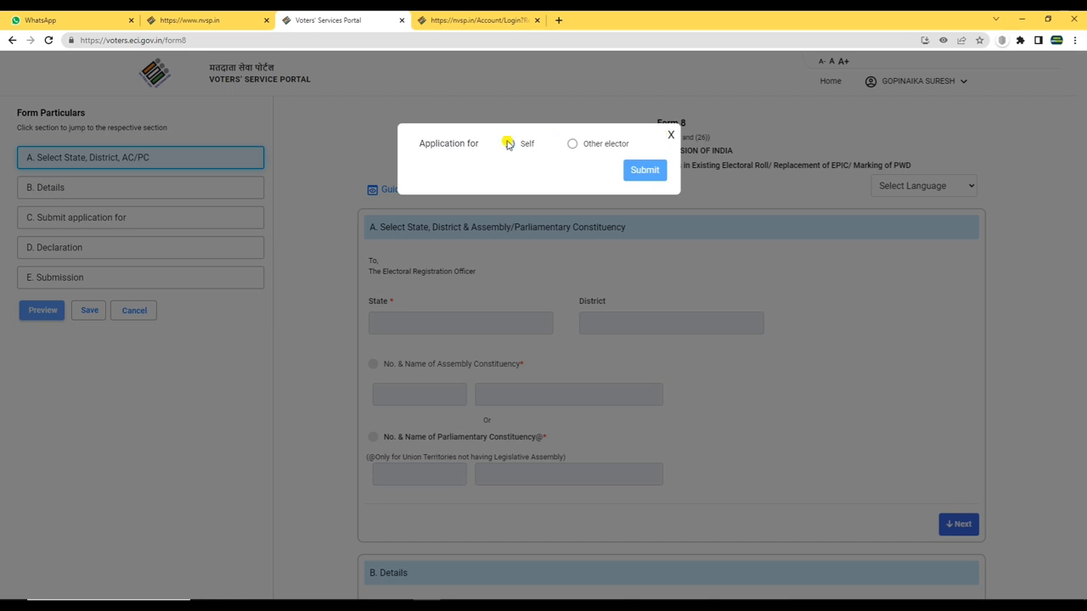
Submit the Form 8 applicant choice as Self to view the application types, and close that dialog without choosing one.
left_click(508, 145)
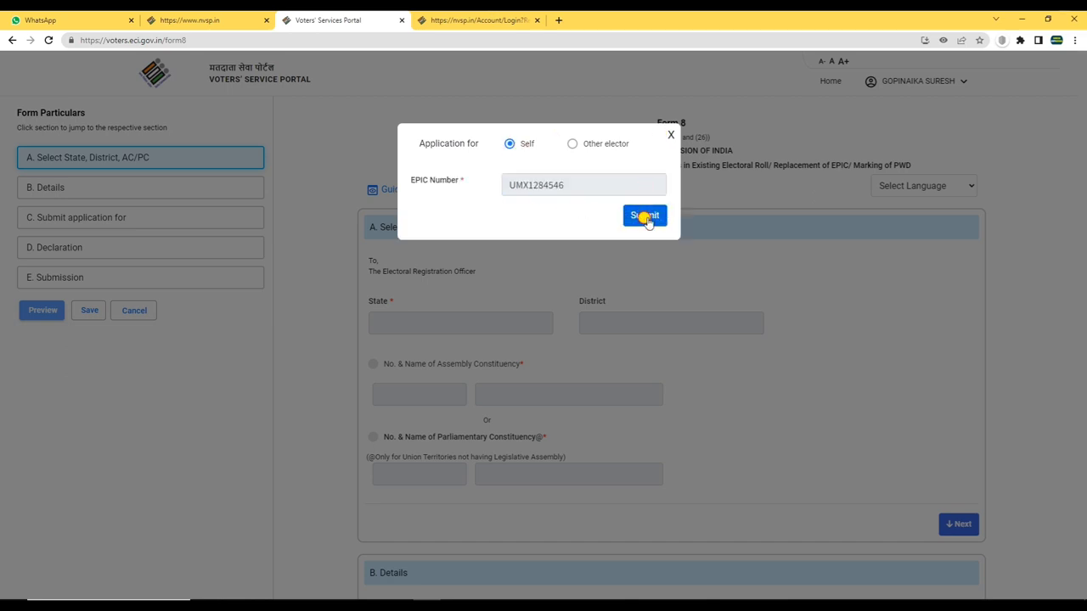
left_click(644, 217)
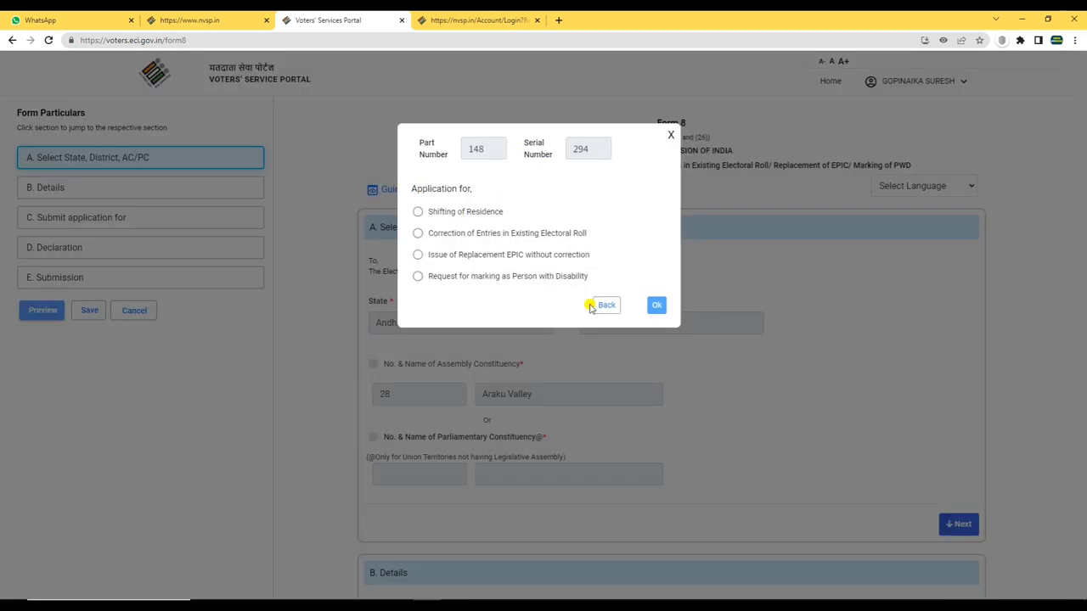
left_click(670, 138)
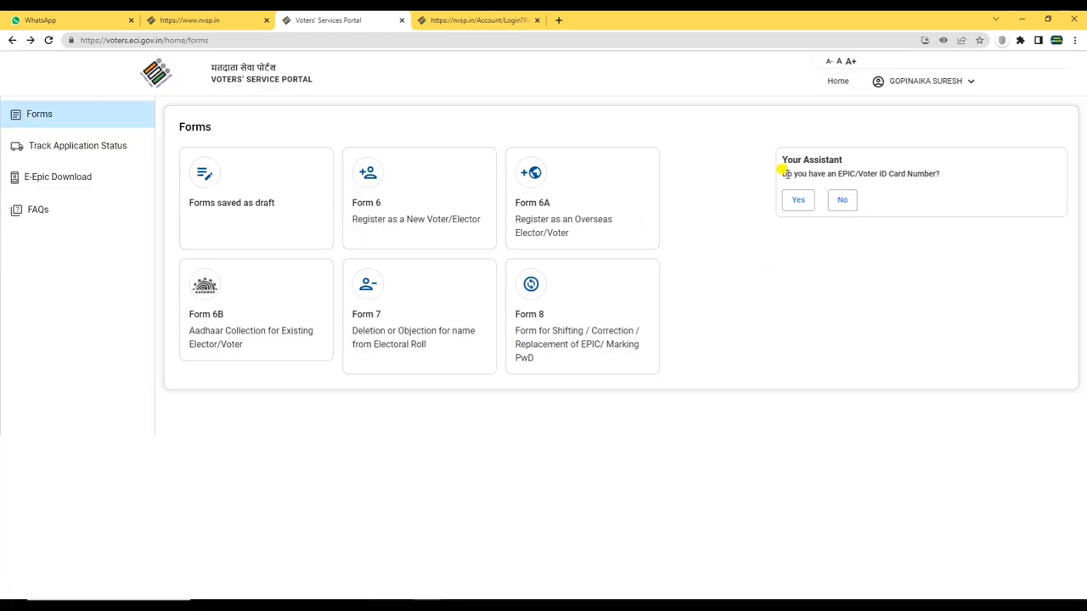
Answer Yes to the assistant's question about having an EPIC/Voter ID Card Number.
left_click_drag(778, 156, 849, 158)
left_click(789, 172)
left_click_drag(786, 174, 927, 170)
left_click(839, 200)
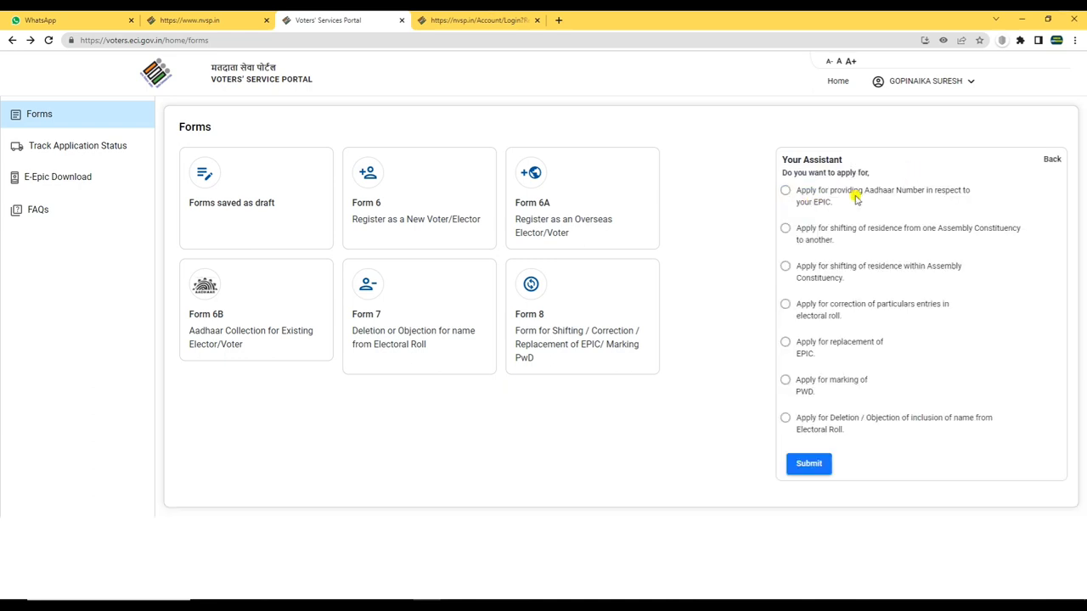
Select the assistant option for providing the Aadhaar Number and read through all the listed application types.
left_click_drag(790, 174, 890, 174)
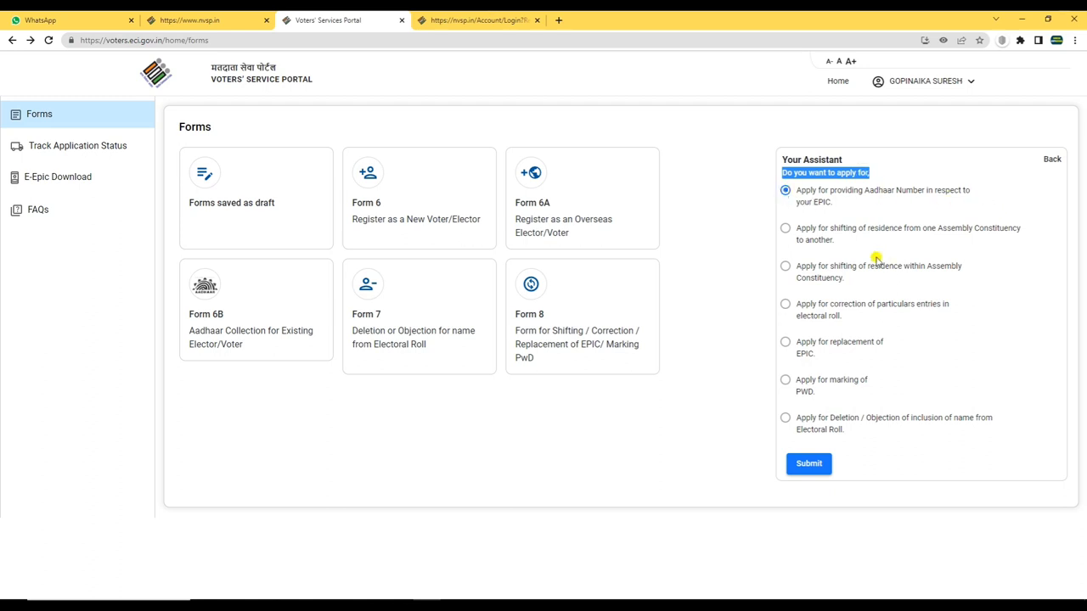
left_click(879, 176)
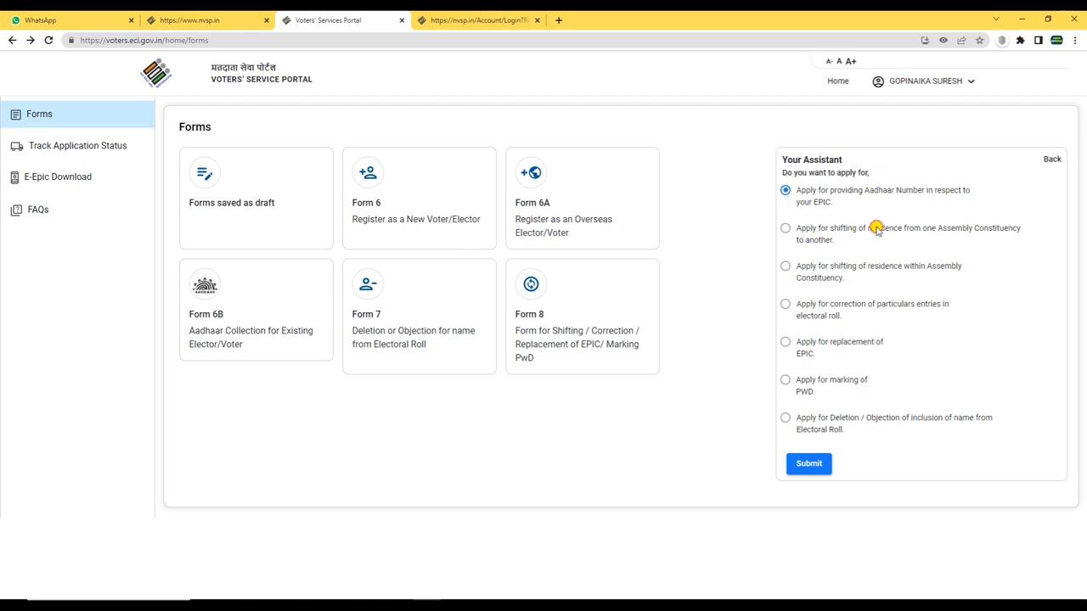
left_click_drag(875, 227, 985, 229)
left_click(900, 248)
left_click_drag(847, 270, 976, 272)
left_click_drag(887, 308, 939, 309)
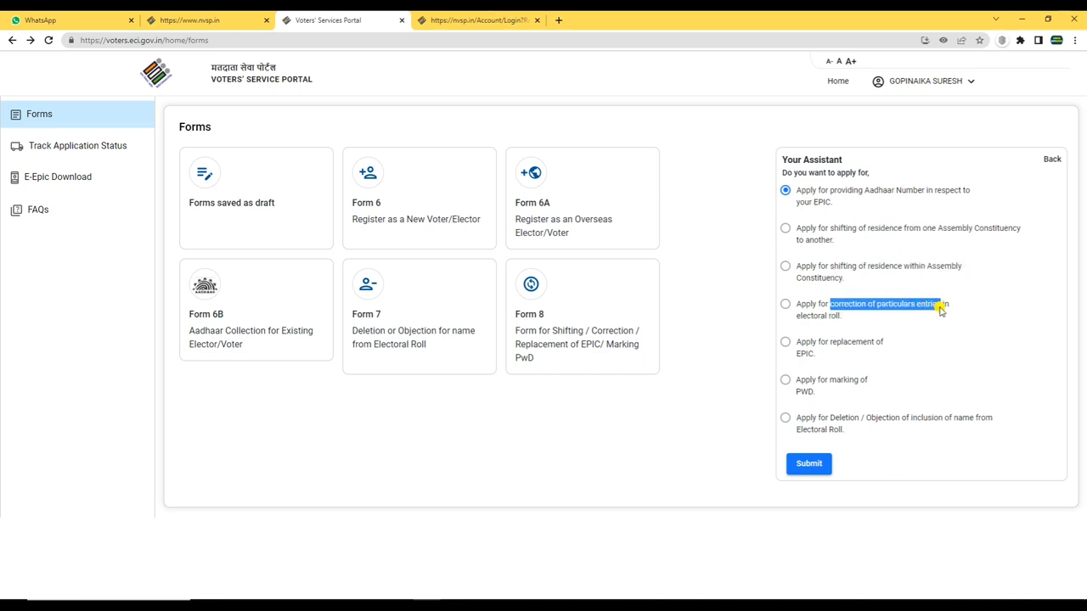
left_click(937, 309)
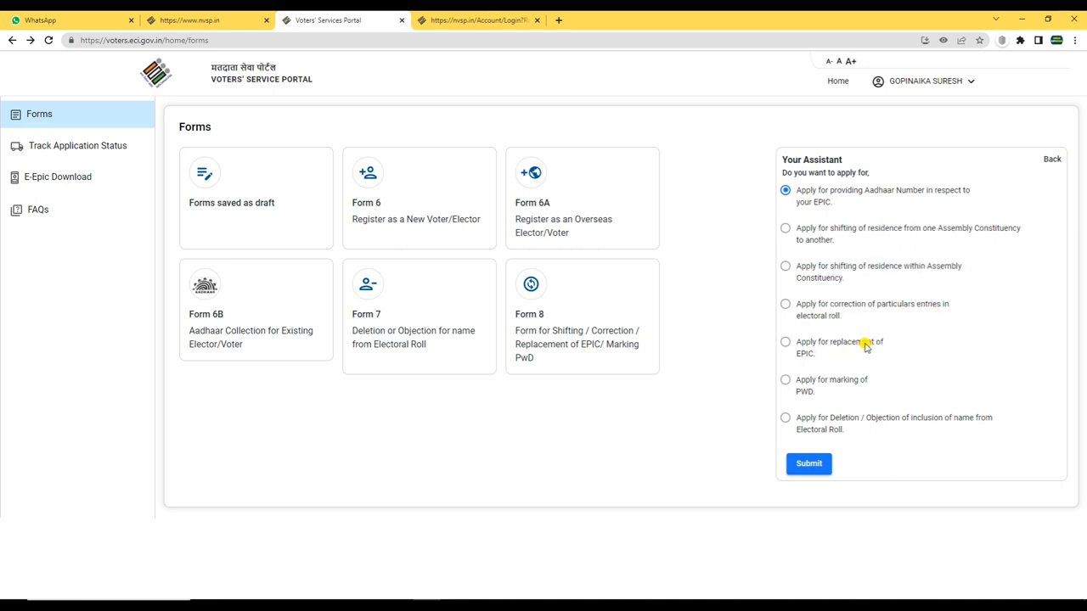
left_click_drag(827, 418, 879, 422)
left_click(911, 427)
left_click_drag(811, 384, 873, 388)
left_click(883, 389)
left_click_drag(816, 344, 902, 347)
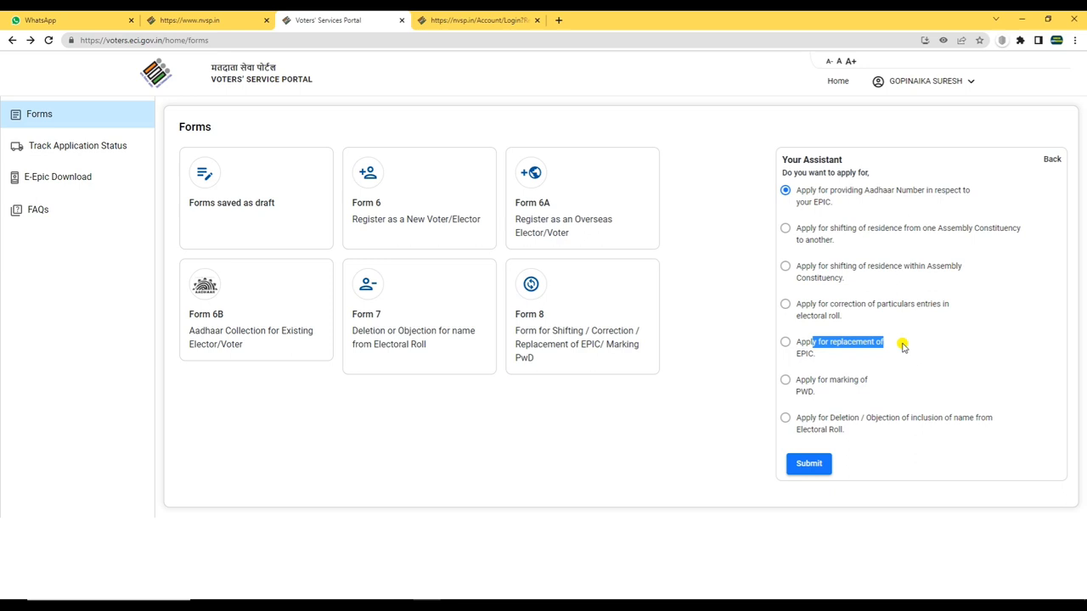
left_click_drag(818, 309, 945, 306)
left_click(836, 317)
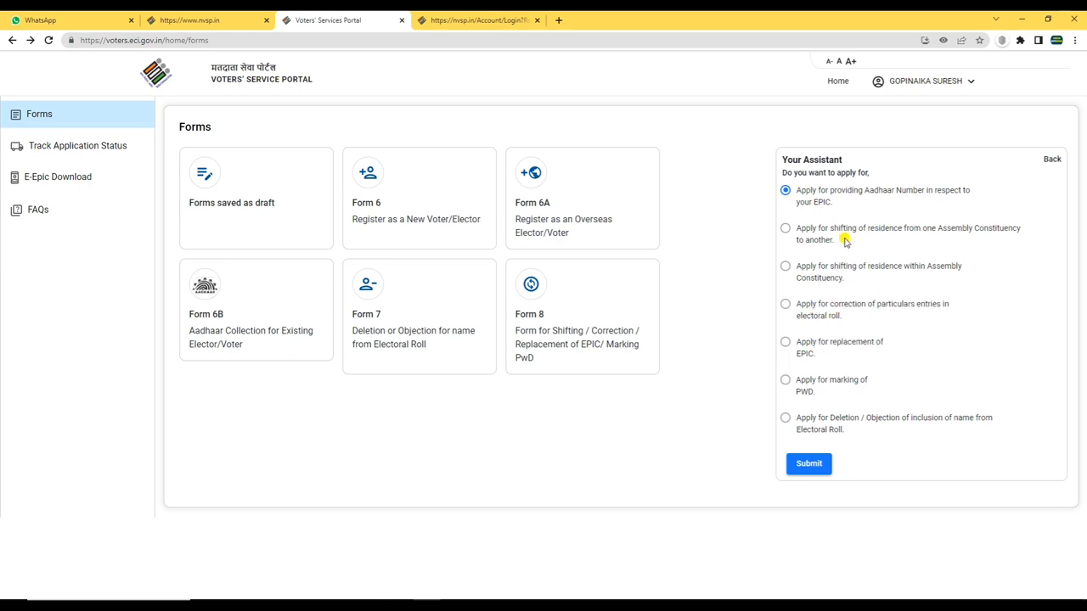
left_click_drag(845, 192, 947, 196)
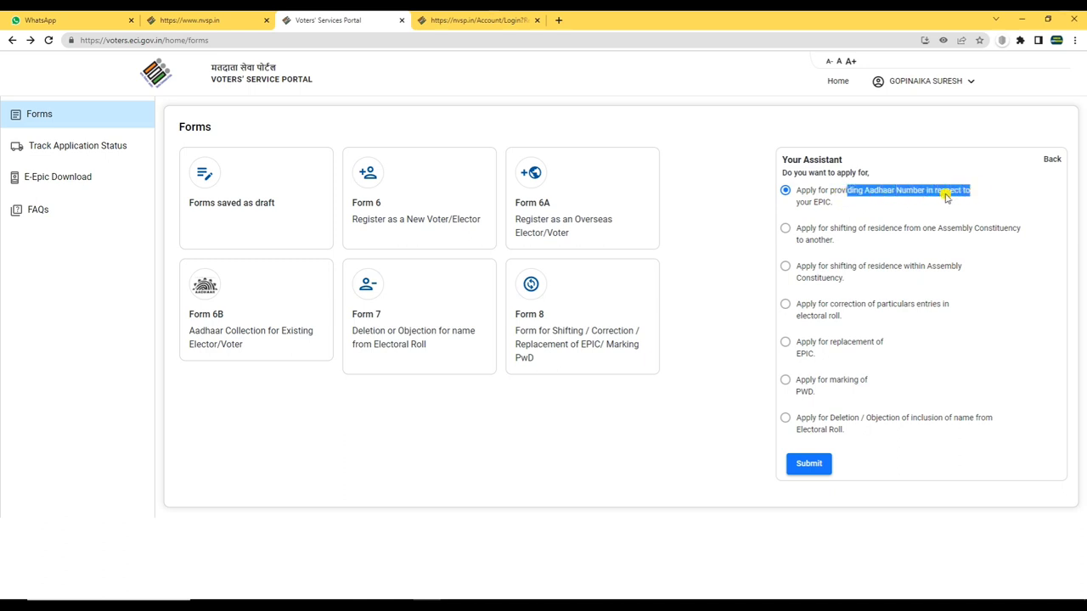
left_click(862, 203)
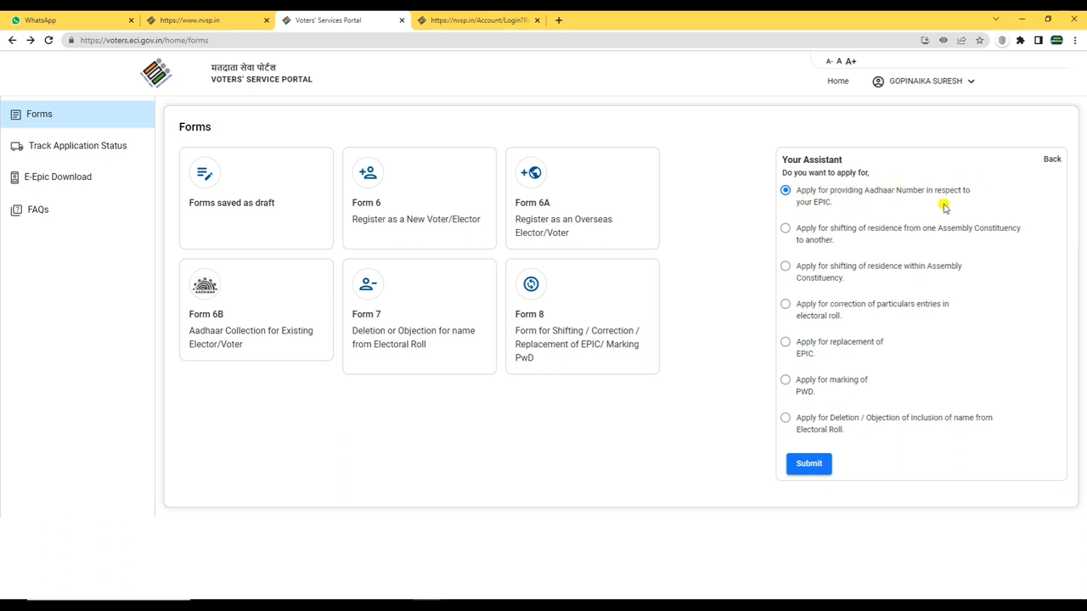
Submit the Aadhaar Number option, read which form the redirection leads to, and cancel the redirection.
left_click(806, 463)
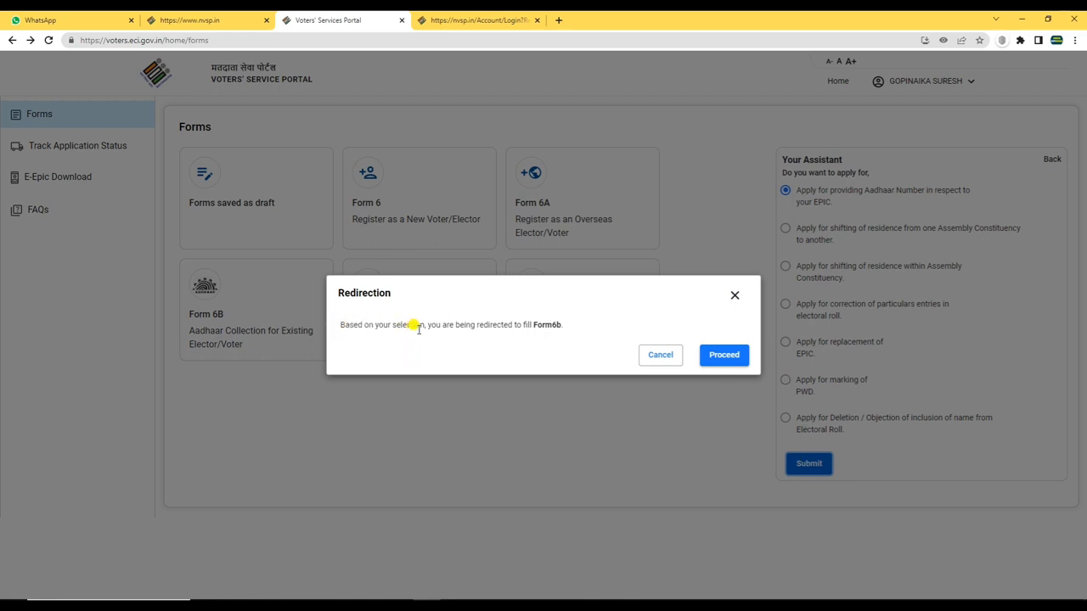
left_click_drag(447, 326, 535, 320)
left_click(577, 329)
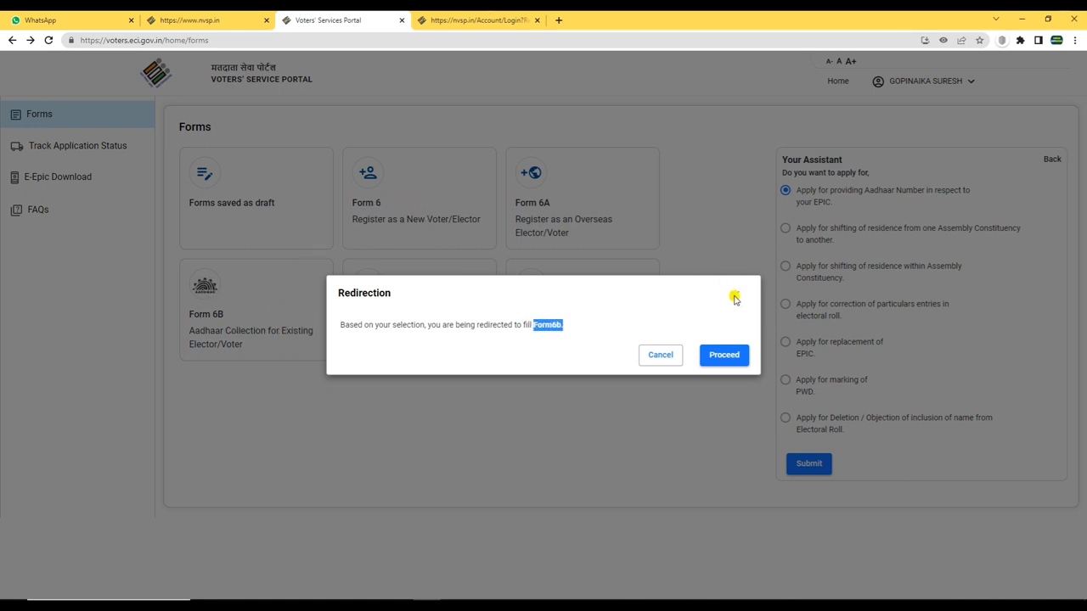
left_click(660, 357)
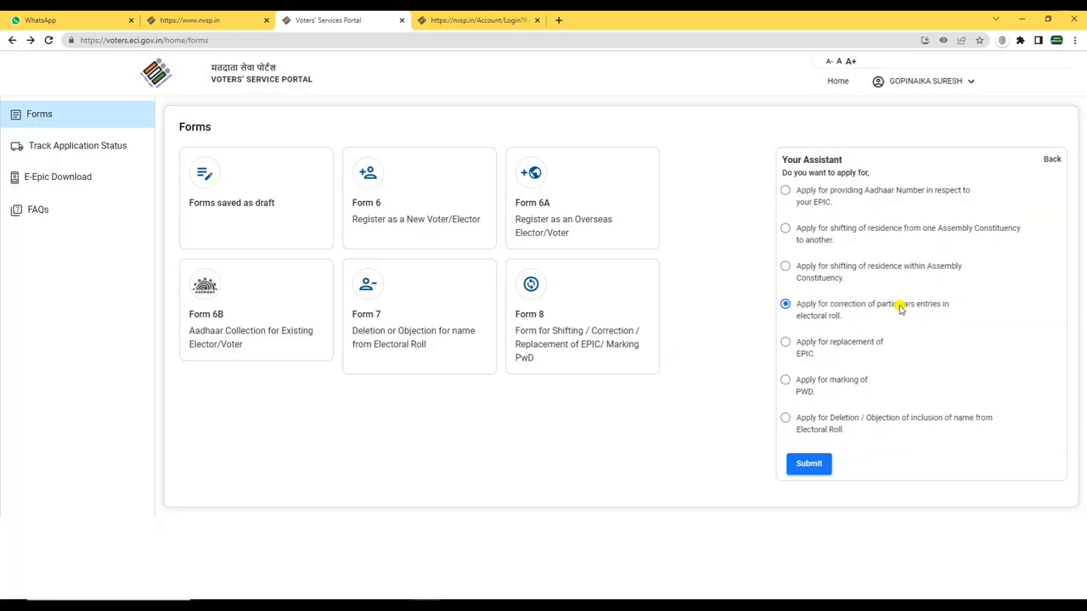
Submit the option for correction of particulars entries in electoral roll, read the redirection message and cancel it.
left_click(806, 465)
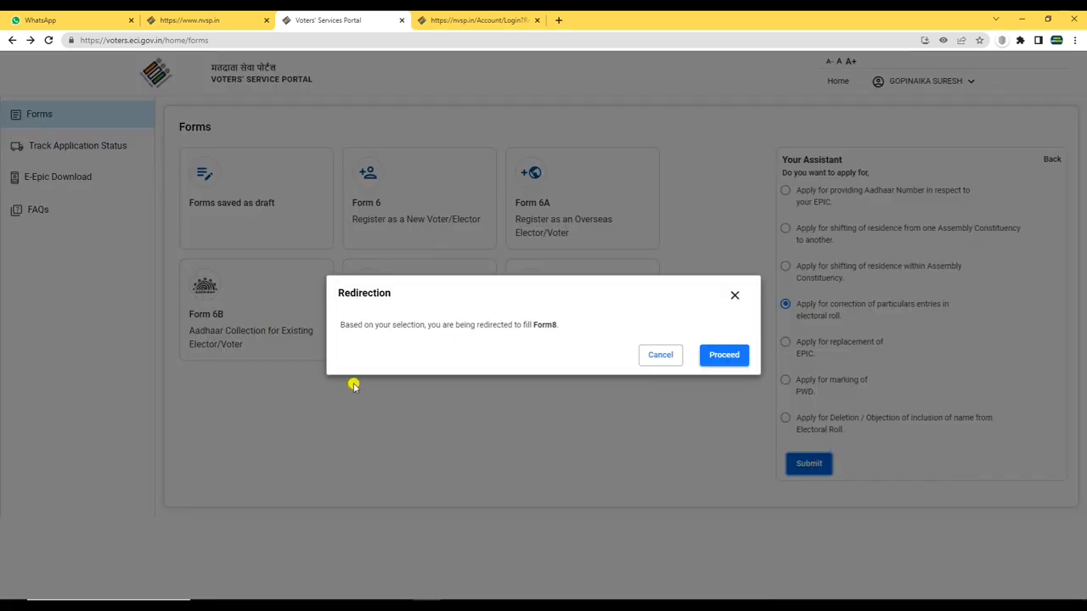
left_click_drag(557, 326, 487, 339)
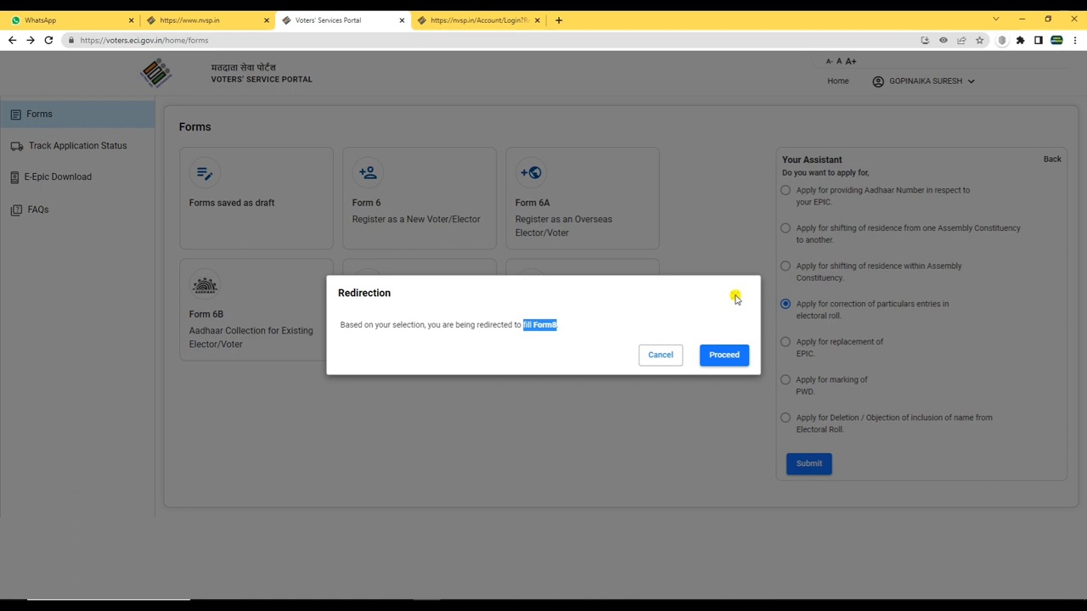
left_click(654, 356)
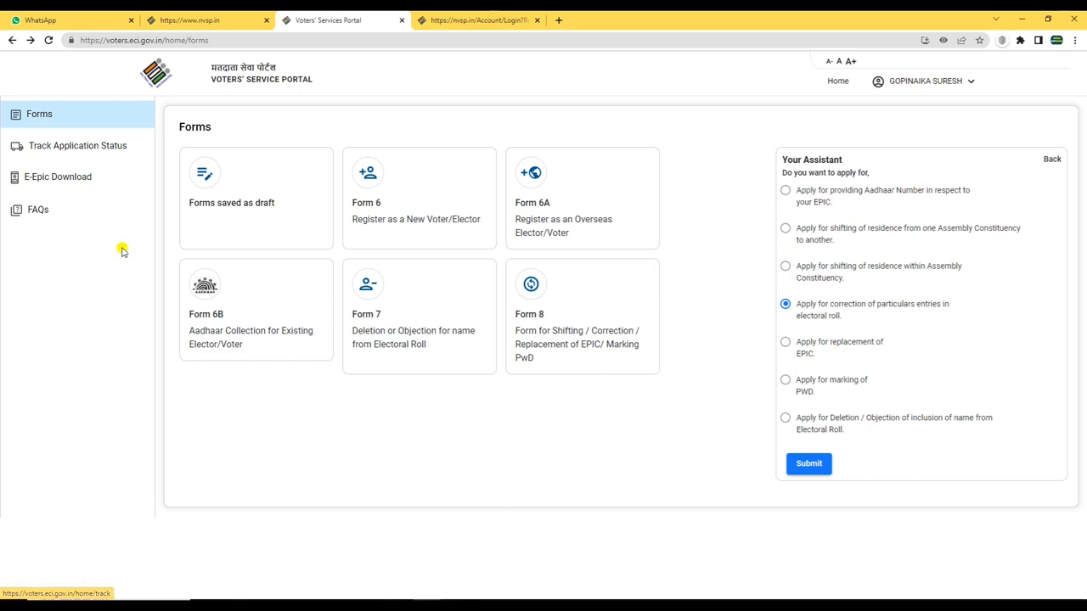
Track the application status using the saved reference number and the state Andhra Pradesh.
left_click(77, 147)
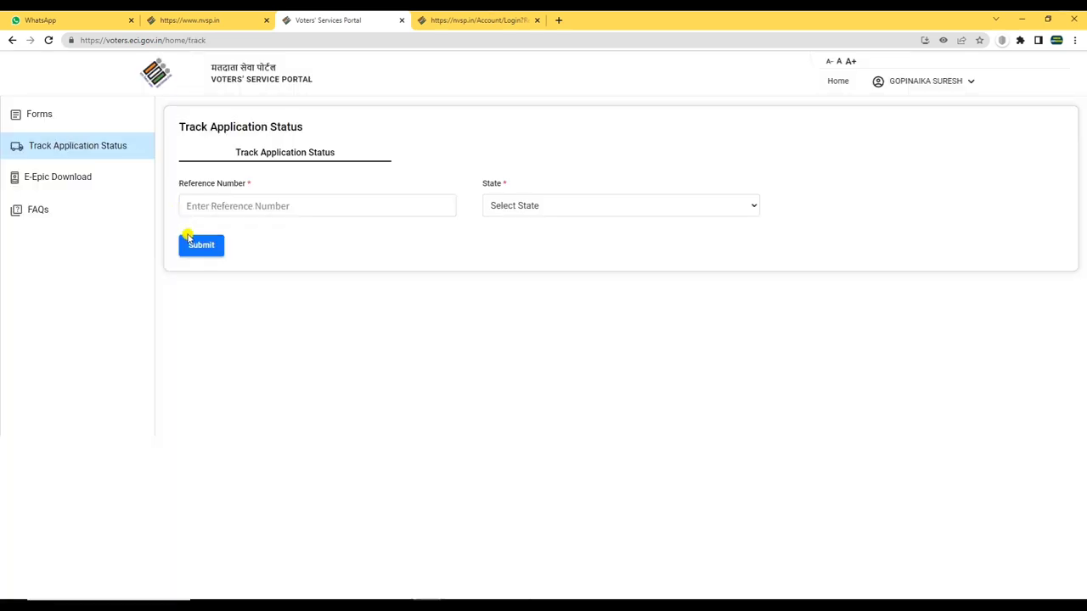
left_click(233, 207)
left_click(293, 235)
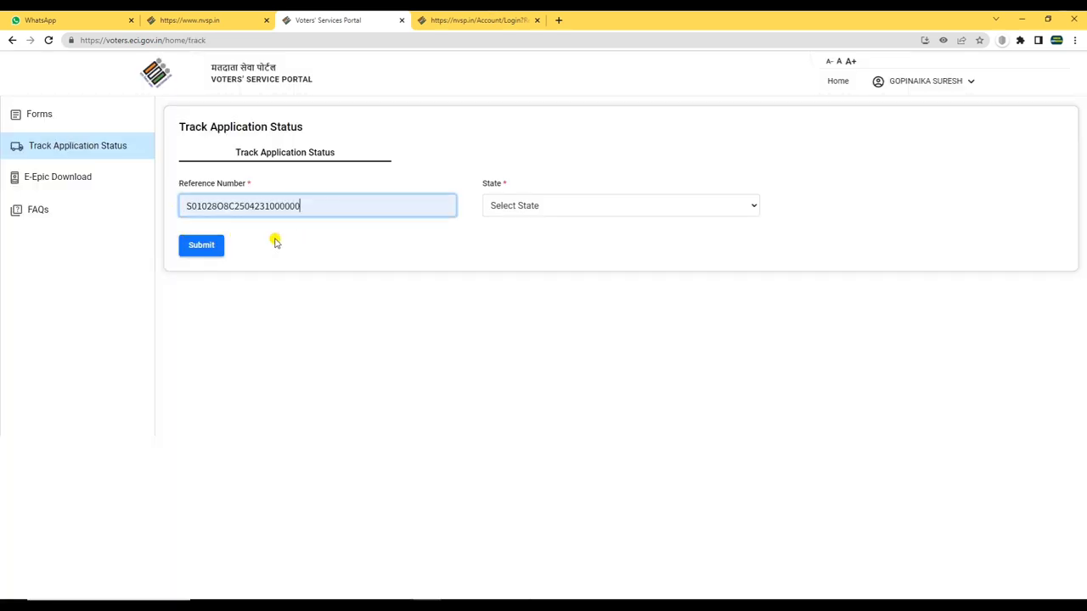
left_click(510, 206)
left_click(526, 245)
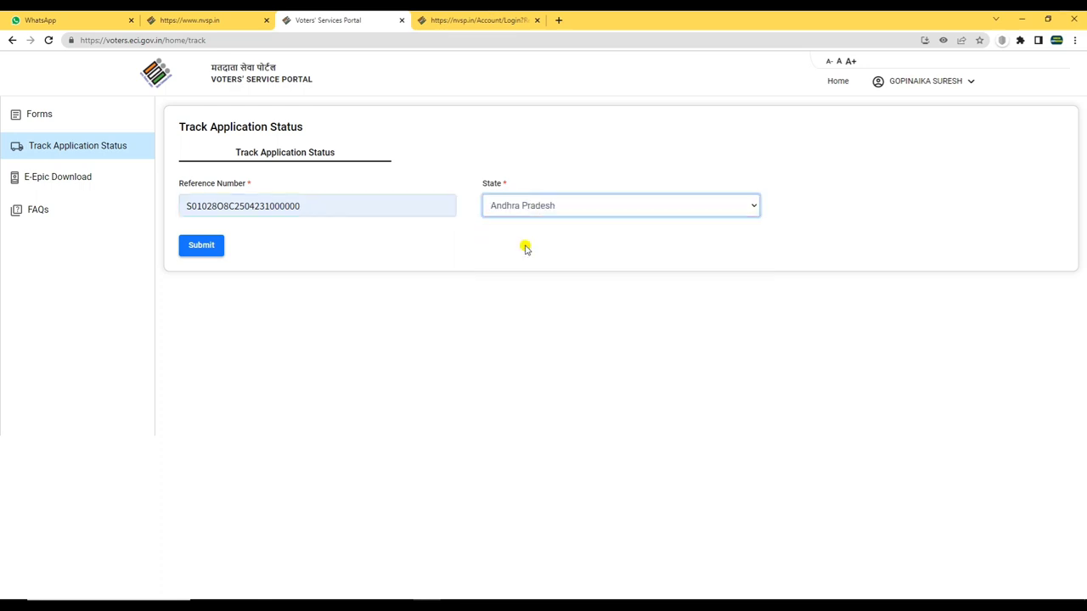
left_click(204, 254)
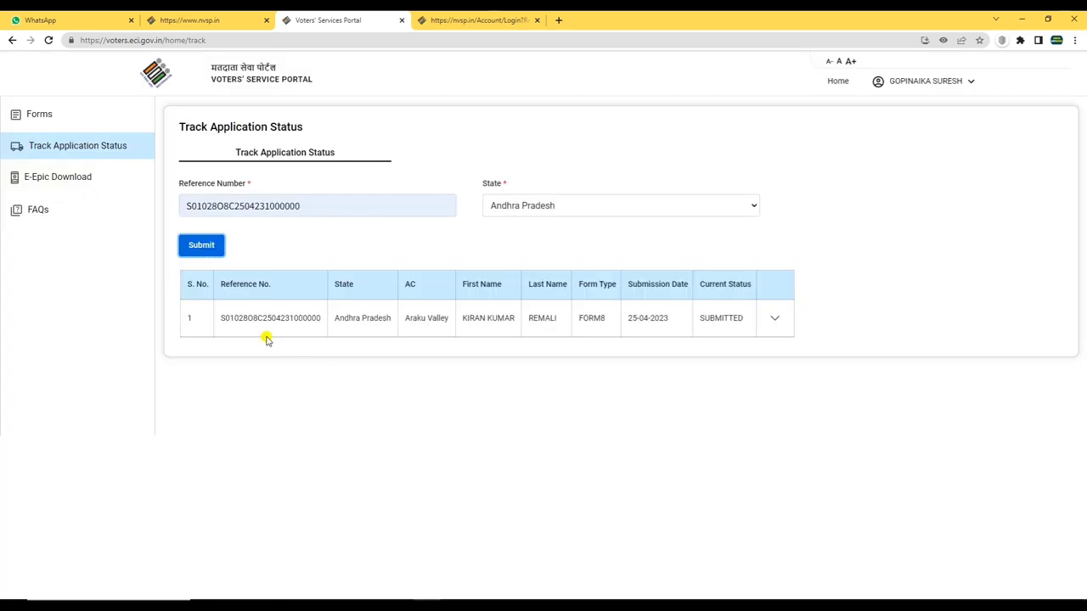
Expand the tracked application's progress stages and examine its reference number and form type.
left_click_drag(221, 319, 337, 315)
left_click(373, 340)
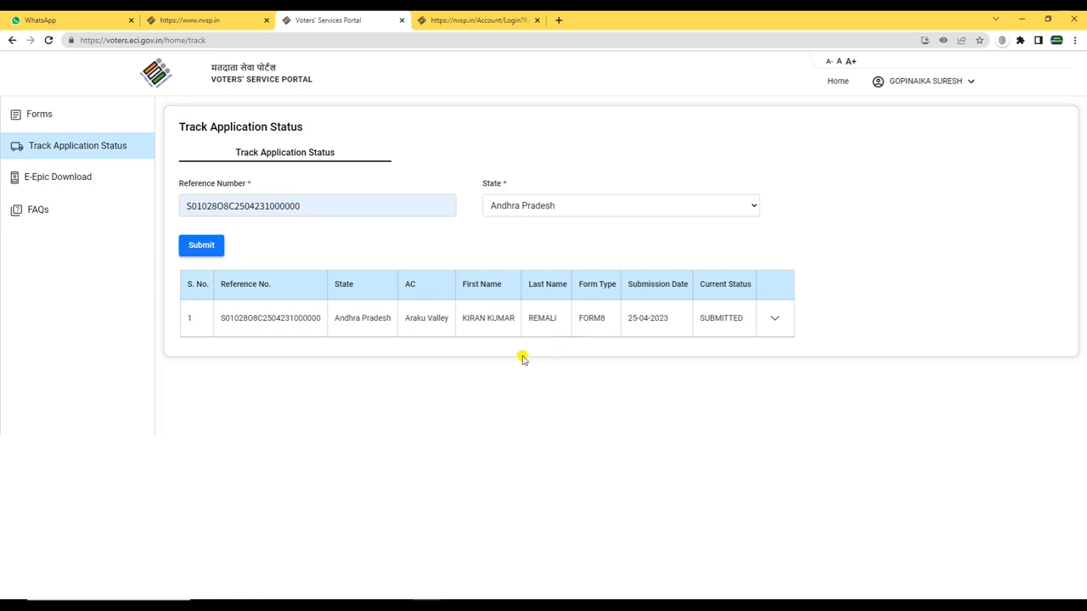
left_click(769, 321)
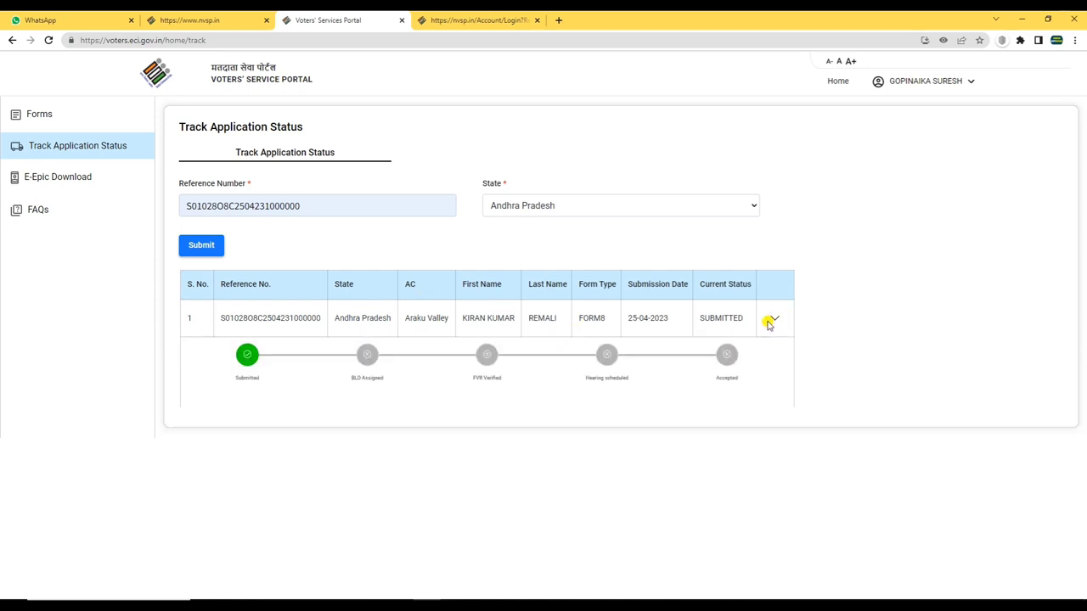
left_click_drag(606, 319, 580, 321)
left_click(595, 333)
Copy the application's reference number from the status results.
left_click_drag(219, 318, 321, 321)
key("ctrl+c")
right_click(314, 324)
left_click(328, 331)
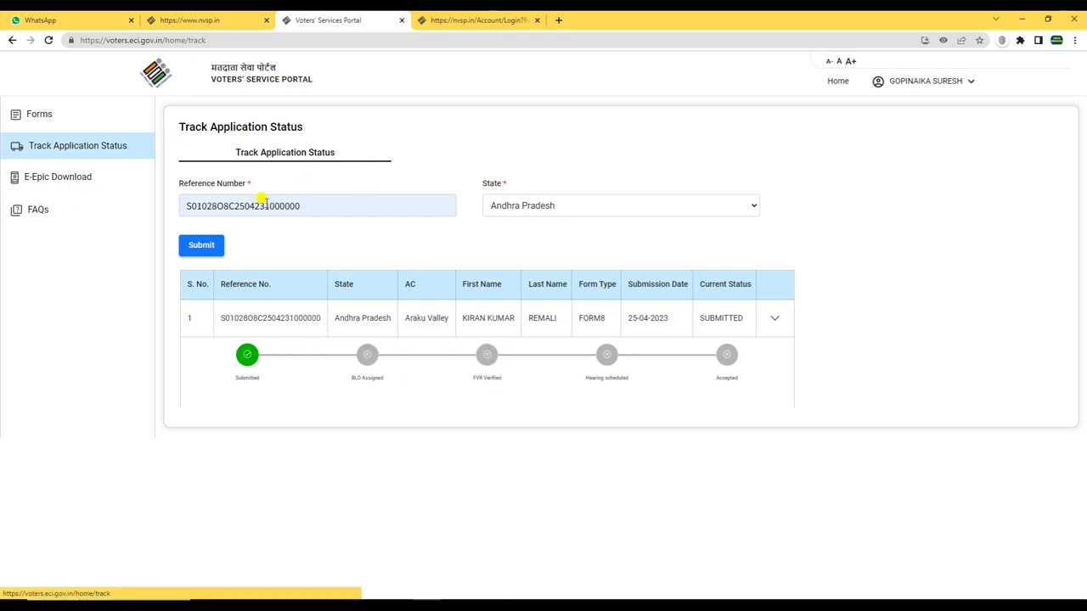
left_click(331, 203)
Search for the E-EPIC download by Form Reference no., using the copied reference number and the state Andhra Pradesh.
left_click(61, 185)
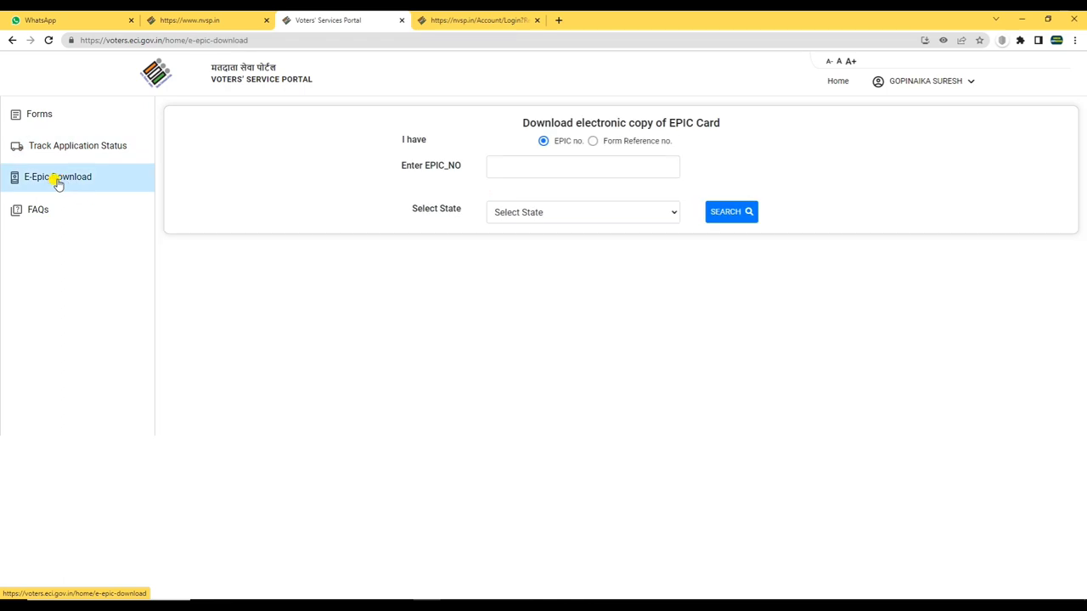
left_click(508, 165)
left_click(593, 141)
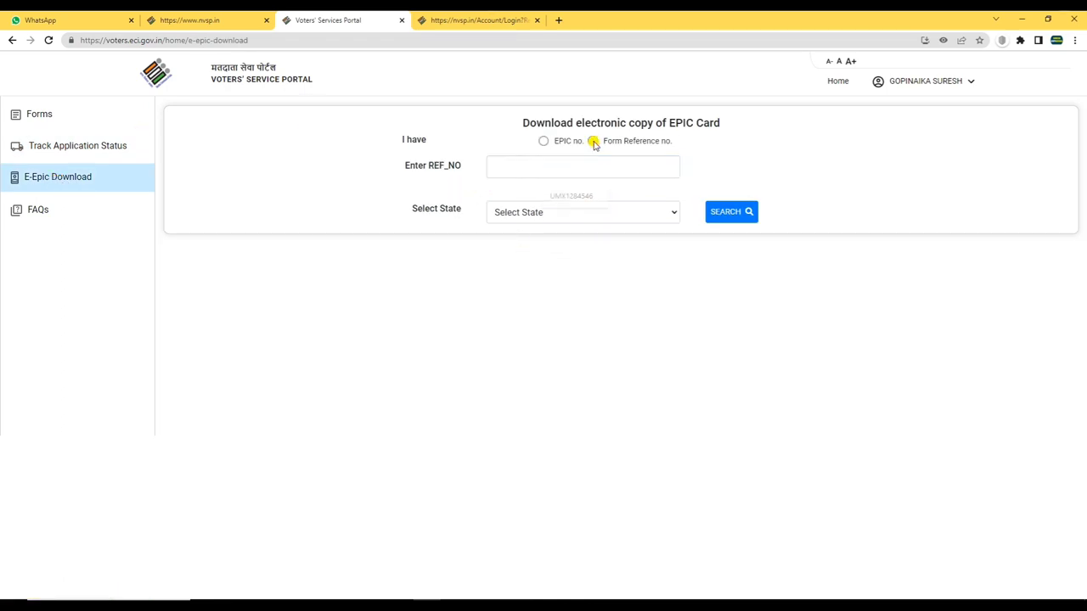
left_click(508, 165)
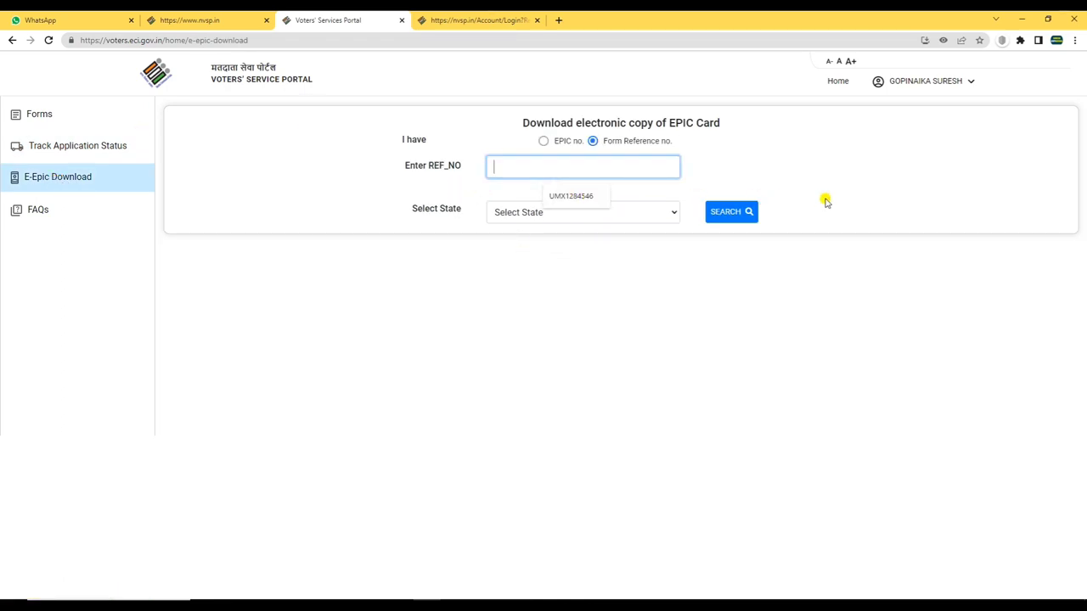
key("ctrl+v")
left_click(567, 212)
left_click(533, 254)
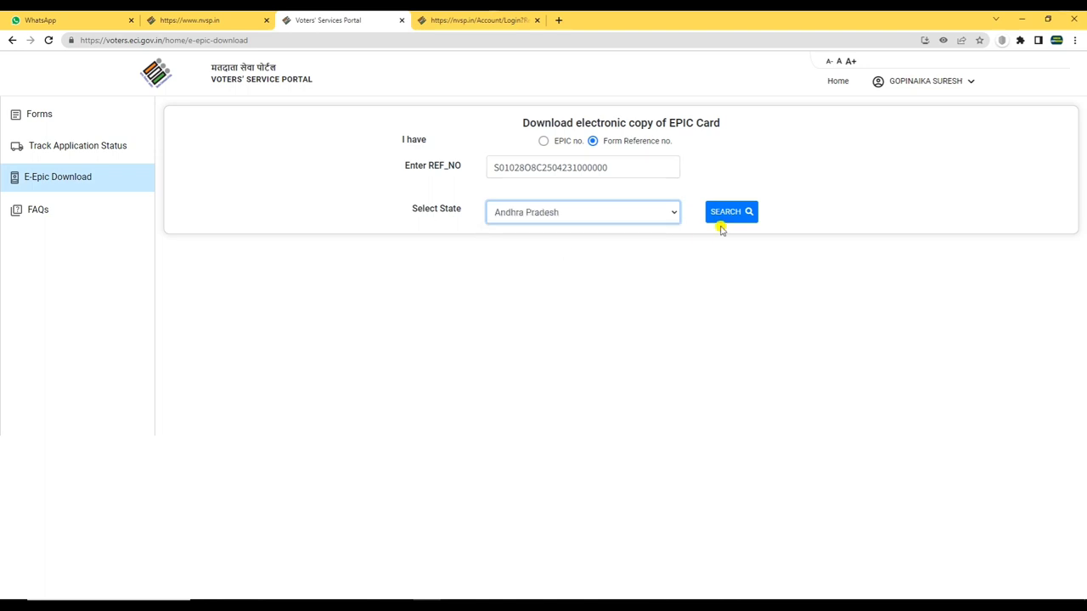
left_click(745, 214)
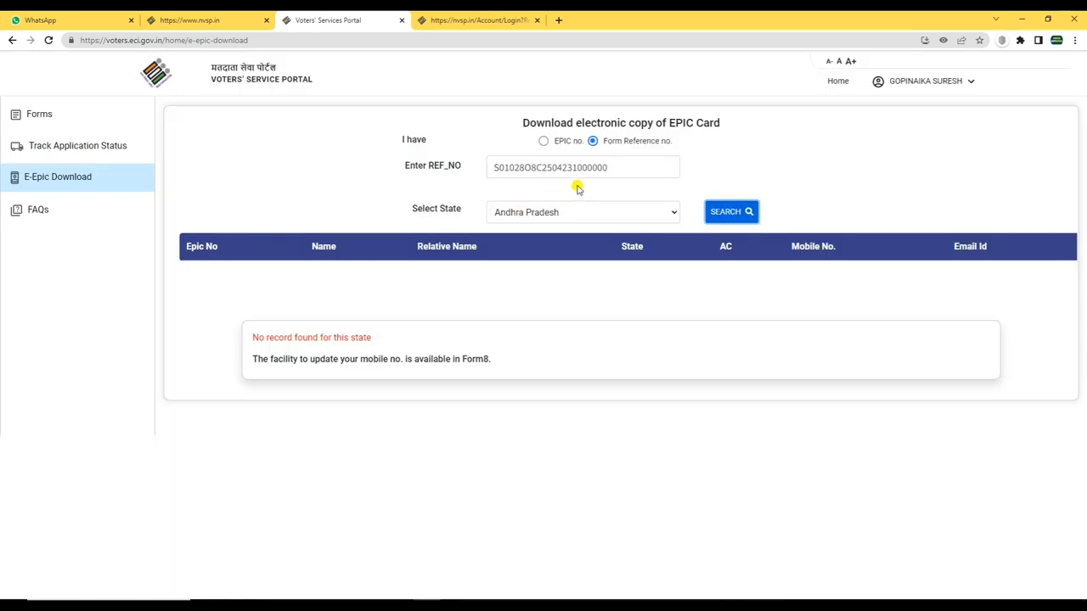
Check the portal's FAQs page and return to the forms overview.
left_click(37, 212)
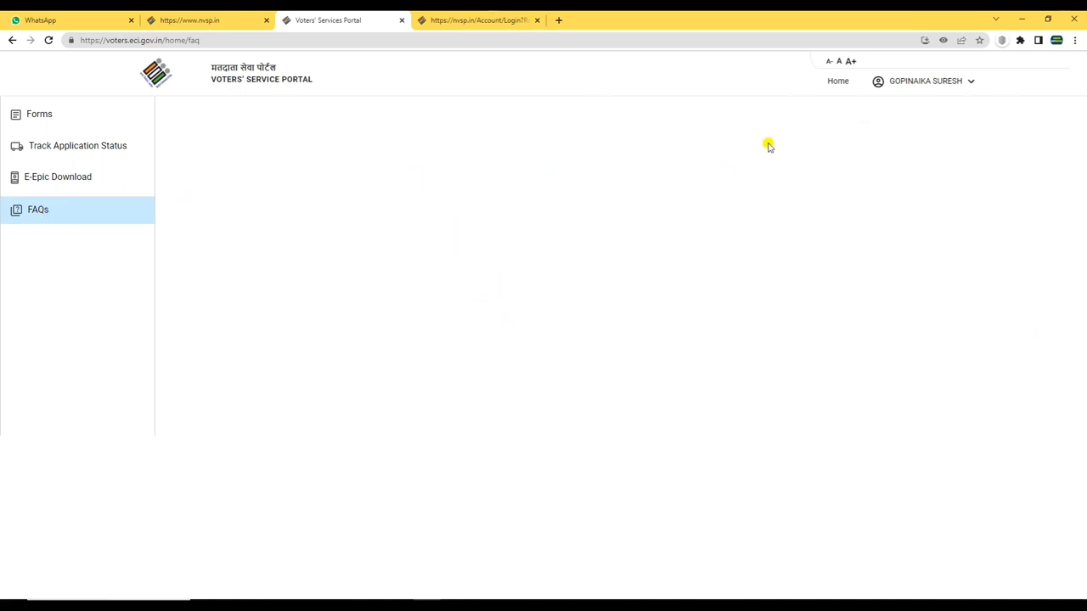
left_click(56, 118)
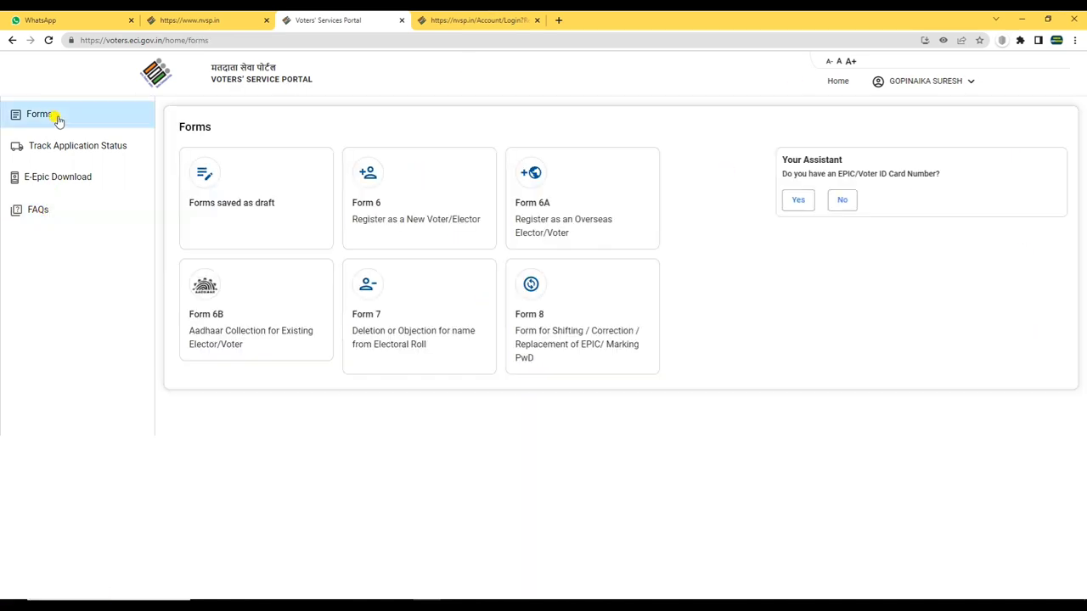
Close the nvsp.in login page and copy the web address of the forms overview.
left_click(485, 19)
left_click(537, 19)
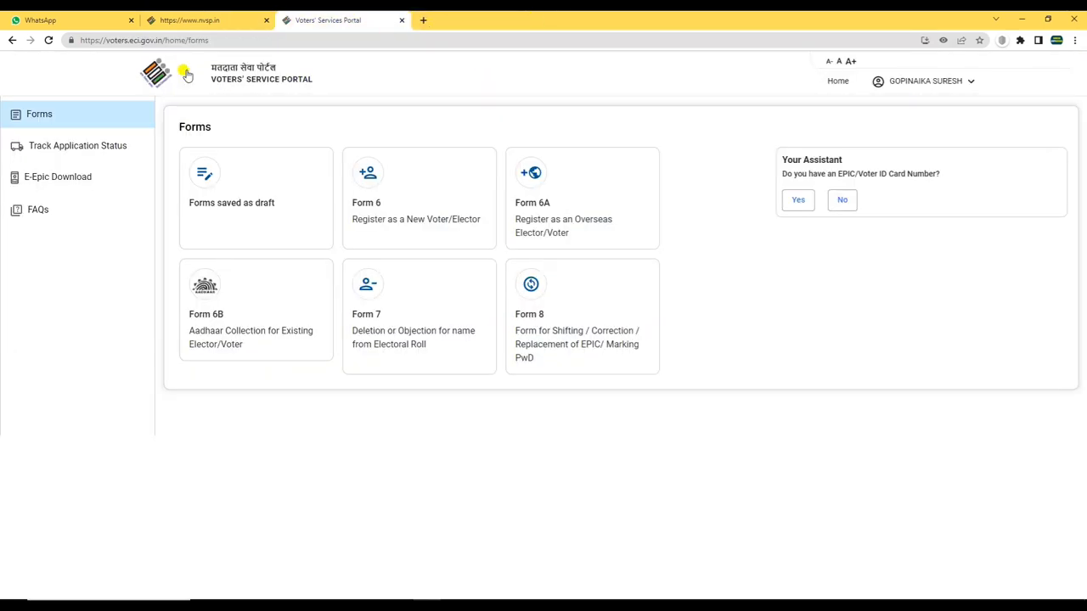
left_click(204, 40)
key("ctrl+c")
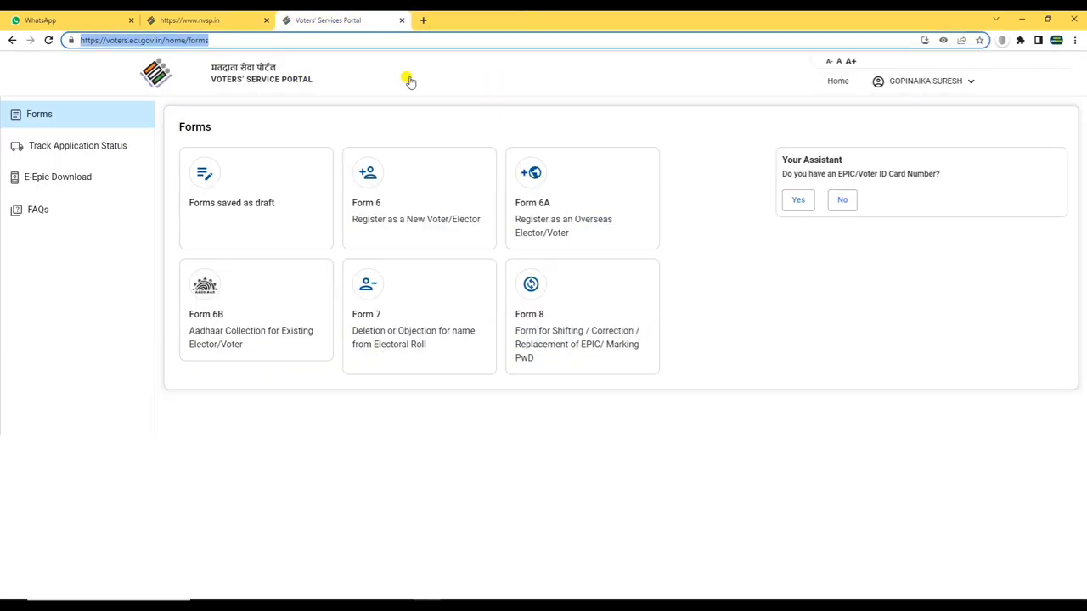
key("BackSpace")
left_click(815, 330)
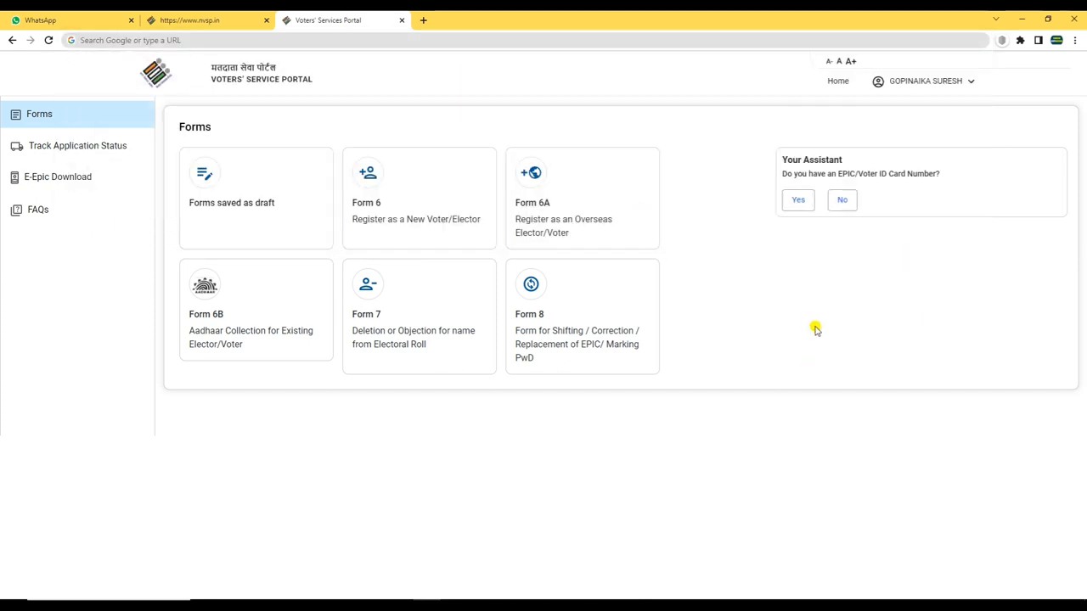
Load the copied forms overview address in a new browser tab.
left_click(423, 20)
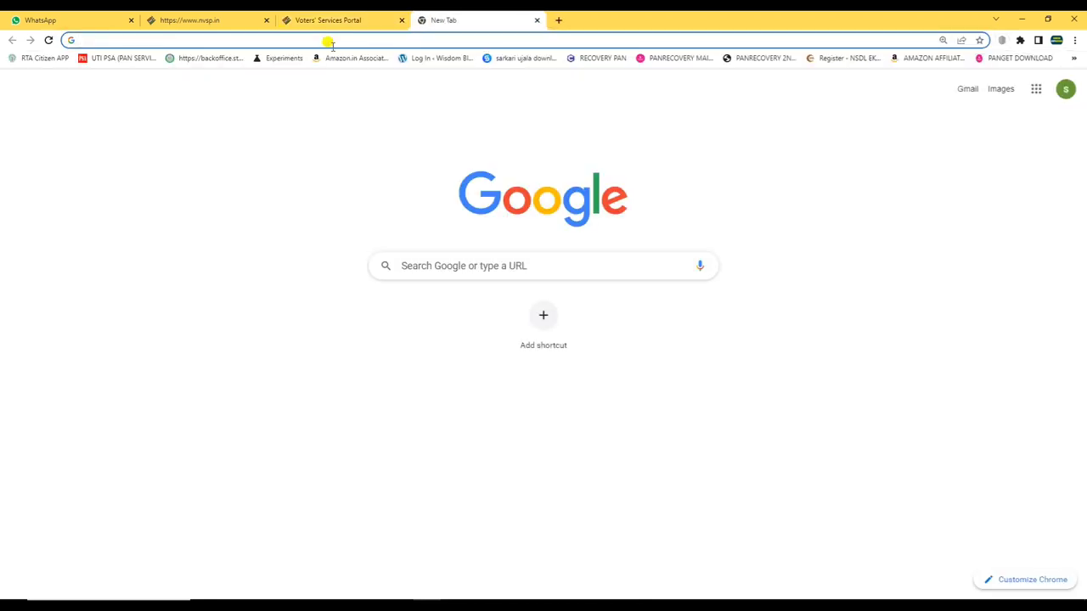
key("ctrl+v")
key("Return")
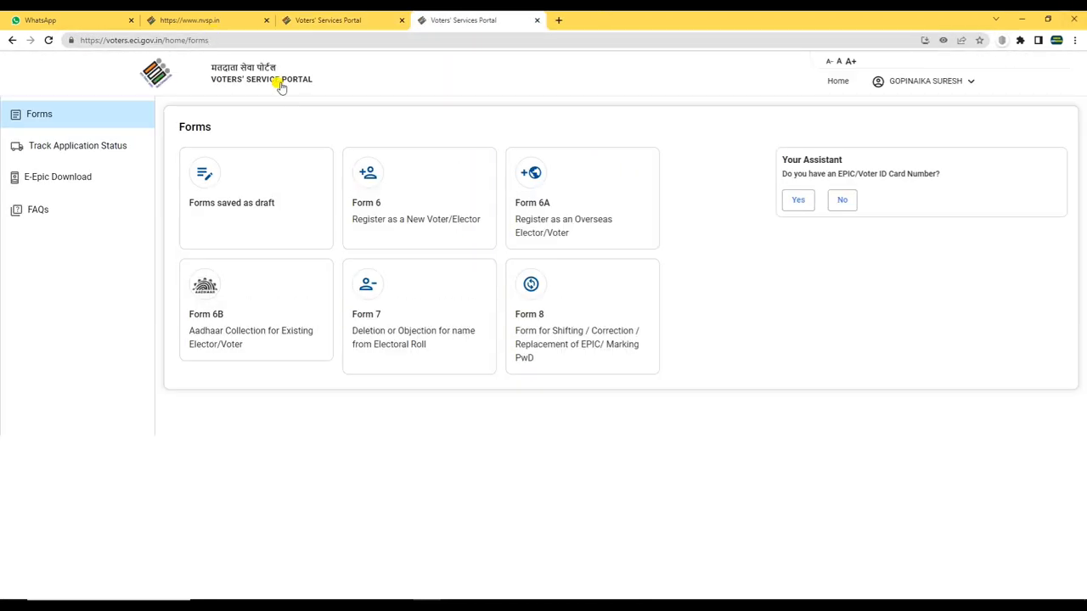